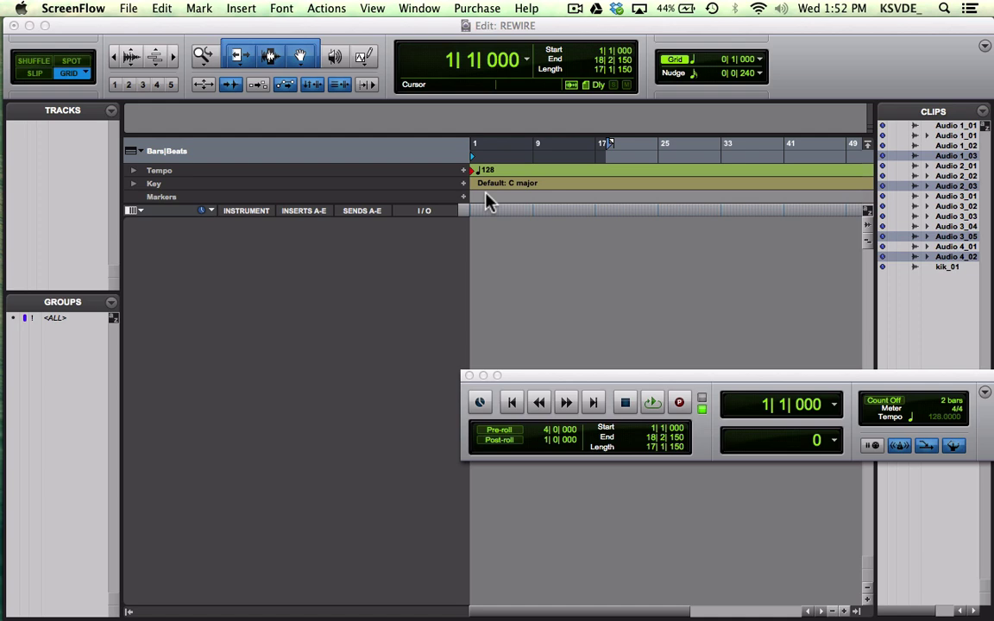
- Dismiss ScreenFlow's blank-document dialogs and bring up Pro Tools' New Tracks dialog with Shift+Cmd+N
key(super+n)
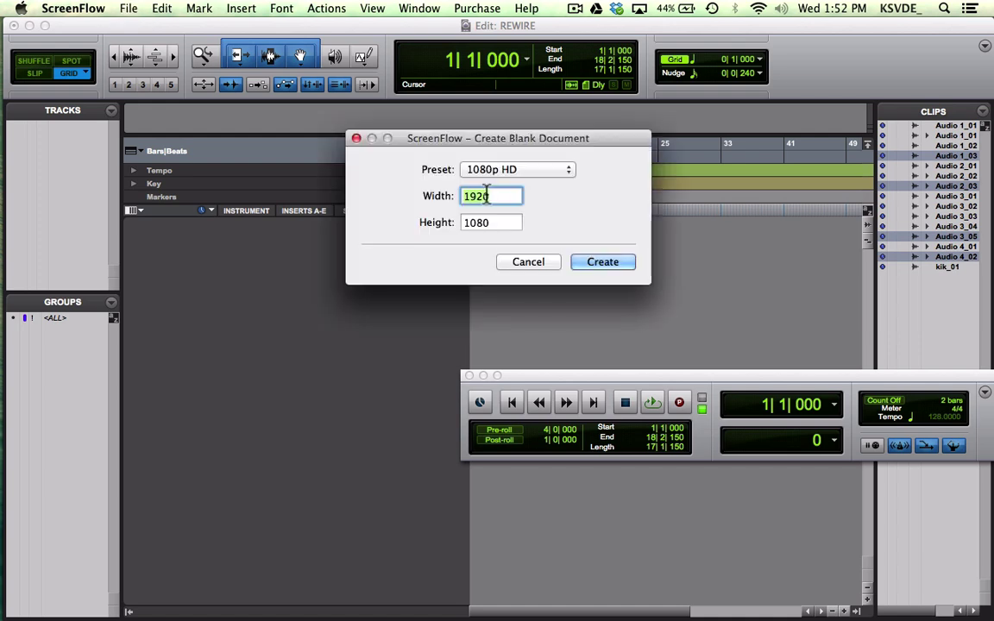
click(529, 263)
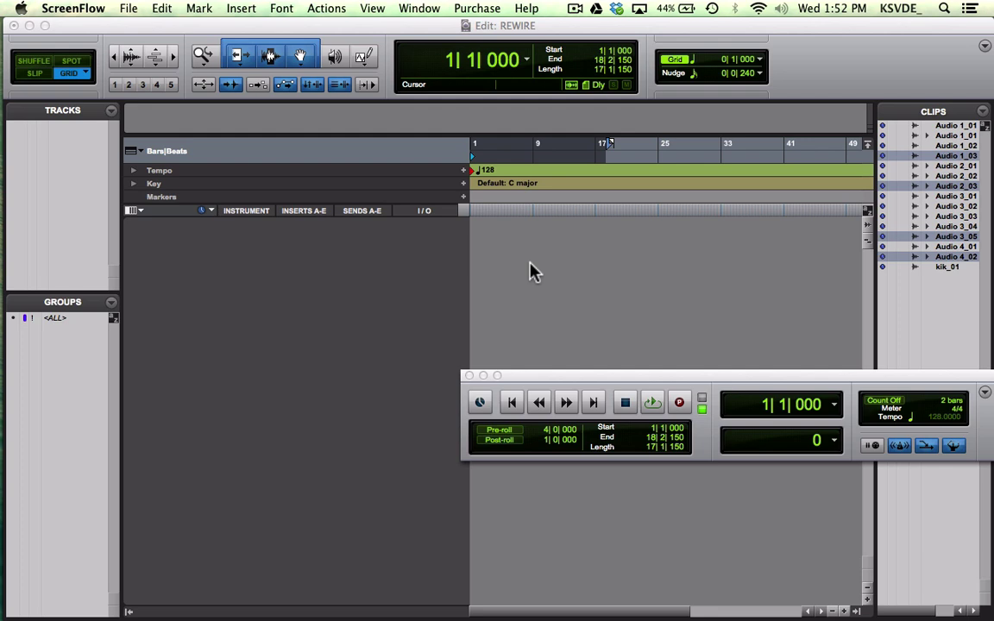
key(super+n)
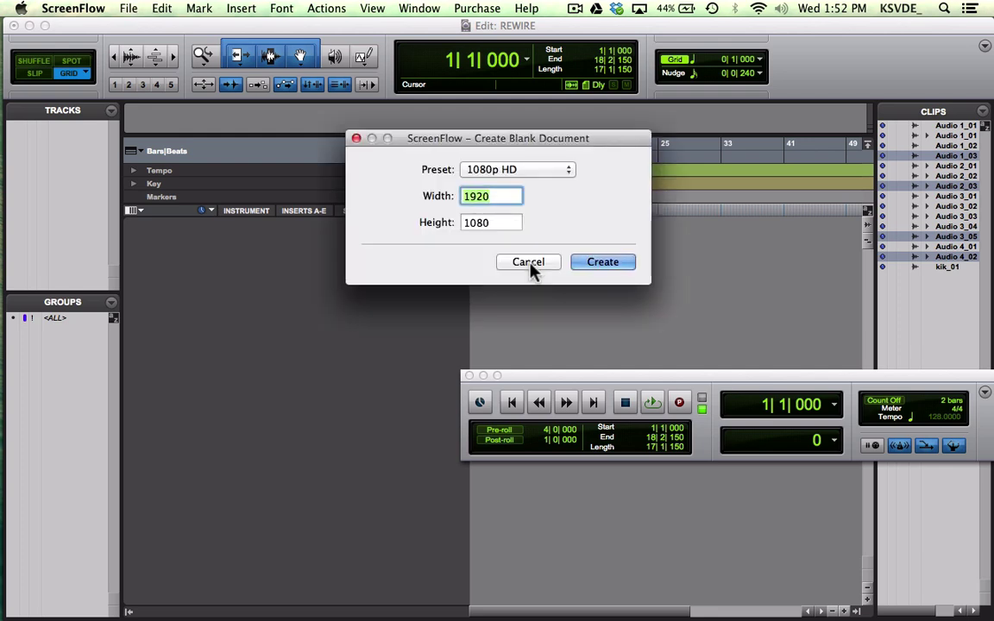
click(529, 263)
key(shift+super+n)
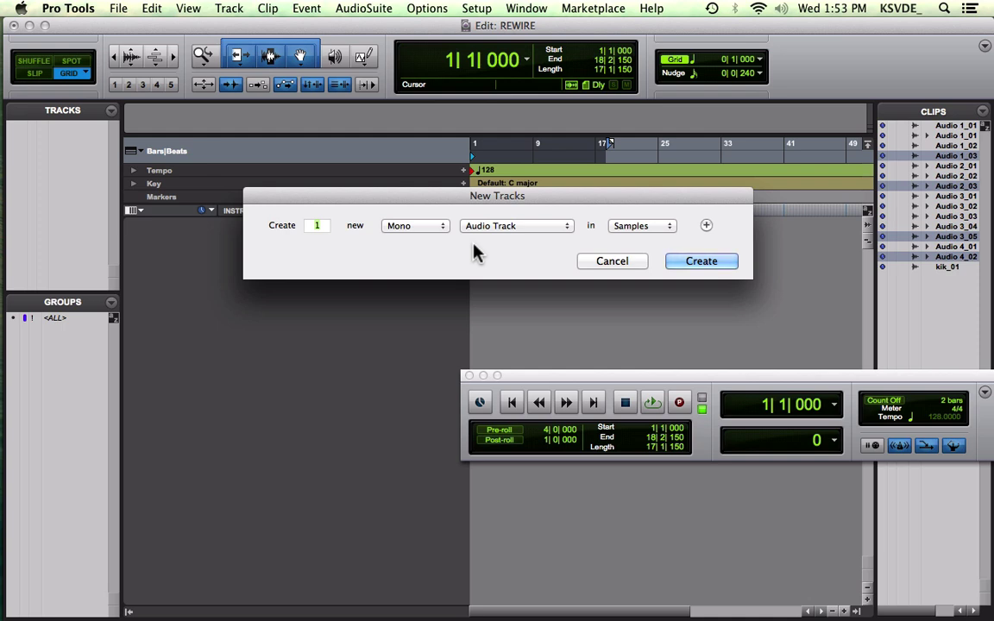
- Set the first New Tracks row to 1 Stereo Instrument Track
key(super+Down)
key(super+Down)
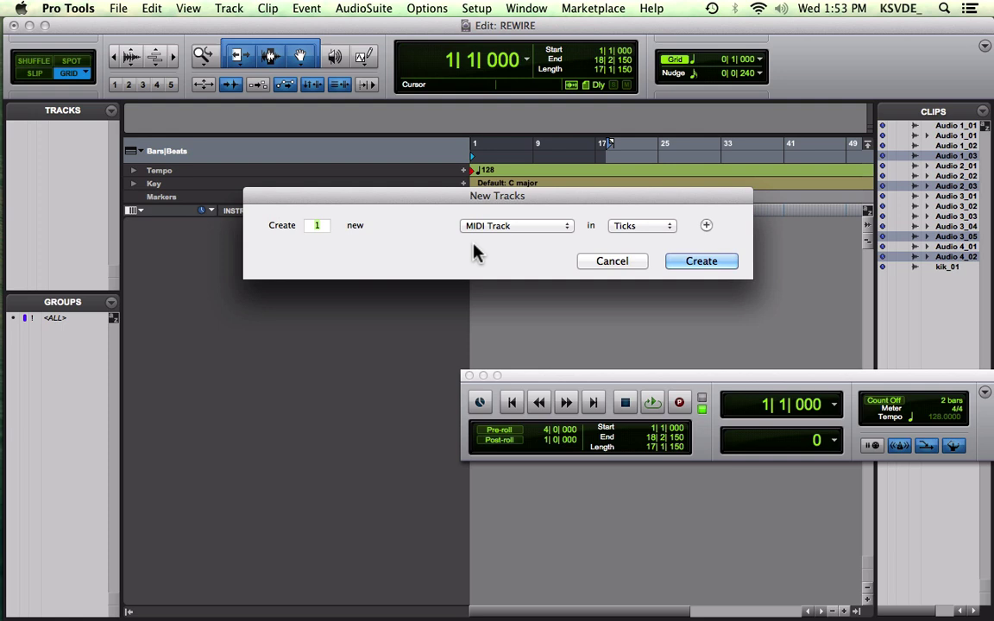
key(super+Up)
key(super+Up)
key(super+Down)
key(super+Down)
key(super+Down)
key(super+Down)
key(super+Down)
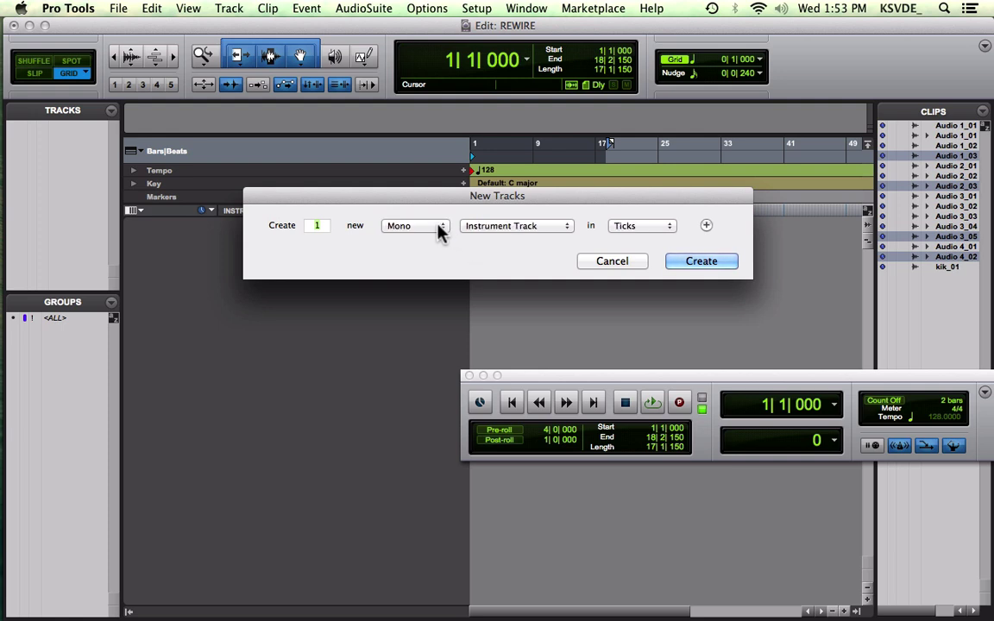
click(410, 230)
click(415, 242)
click(411, 230)
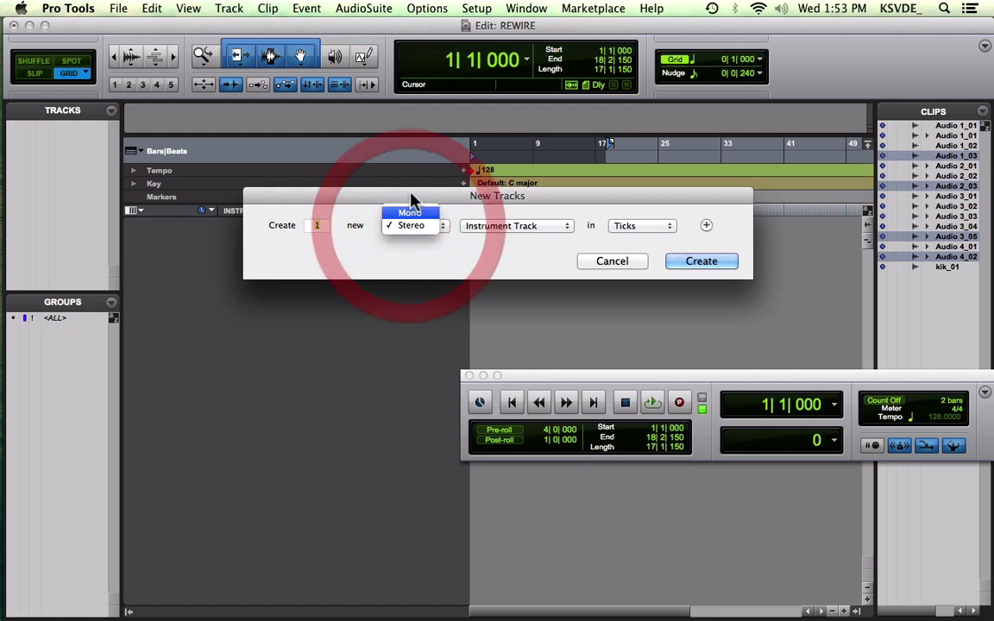
click(399, 269)
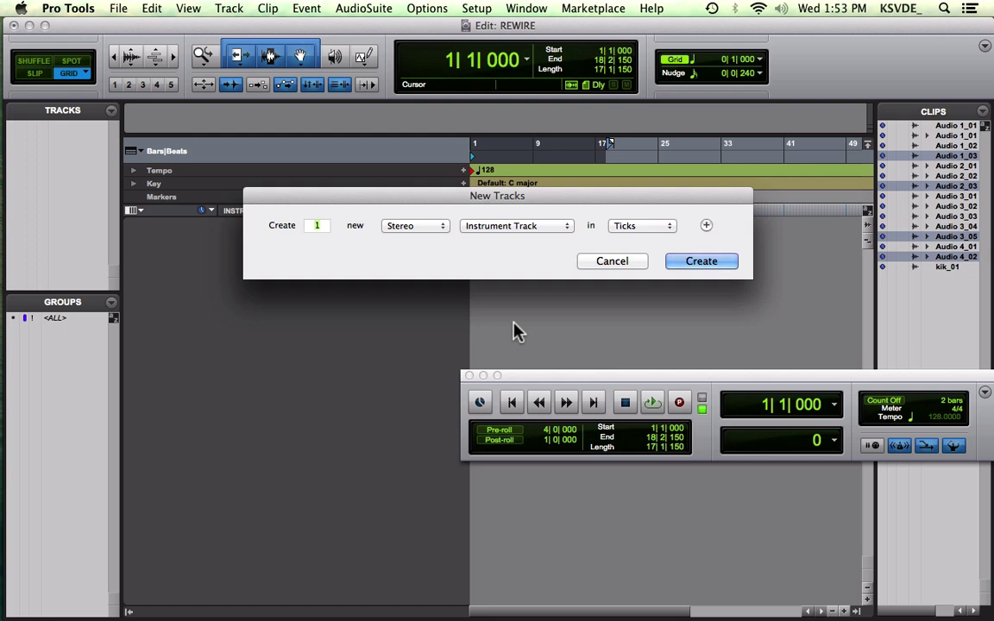
- Add rows for 1 Mono Audio Track and 3 Stereo Audio Tracks
key(super+shift+Down)
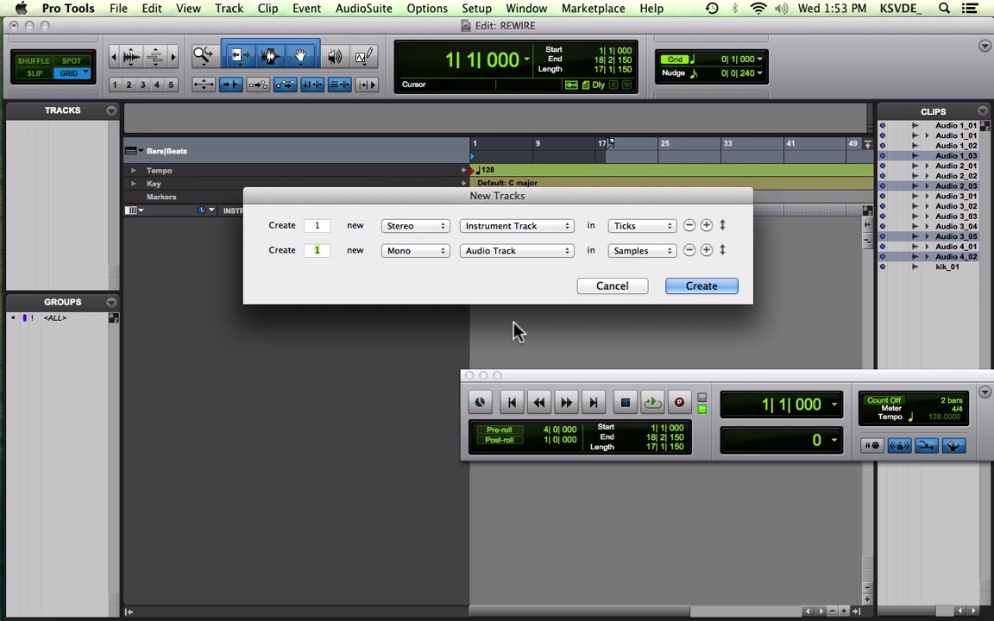
key(super+shift+Down)
text(2)
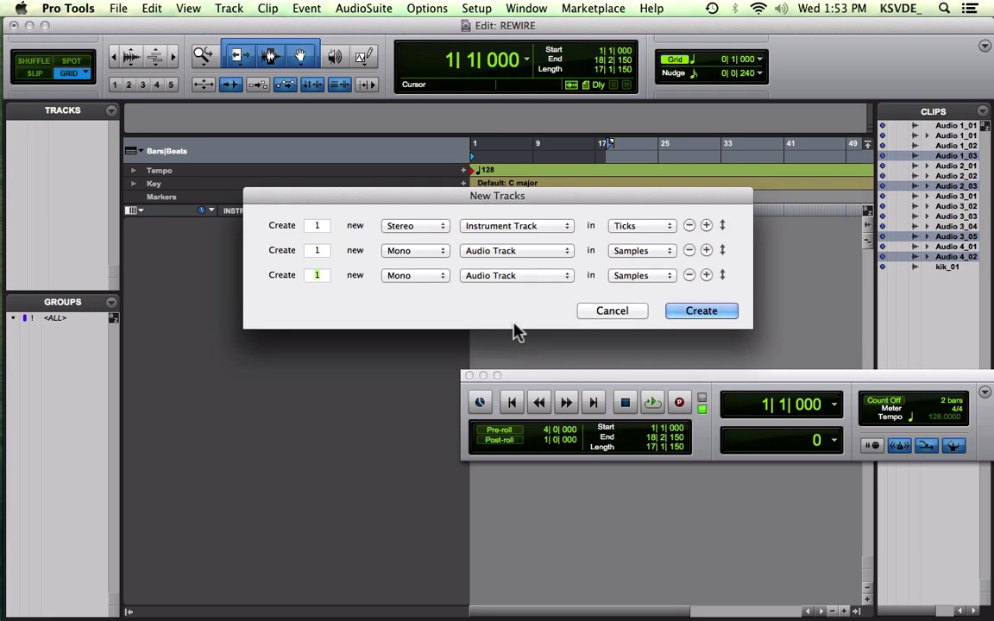
text(3)
click(494, 276)
click(427, 285)
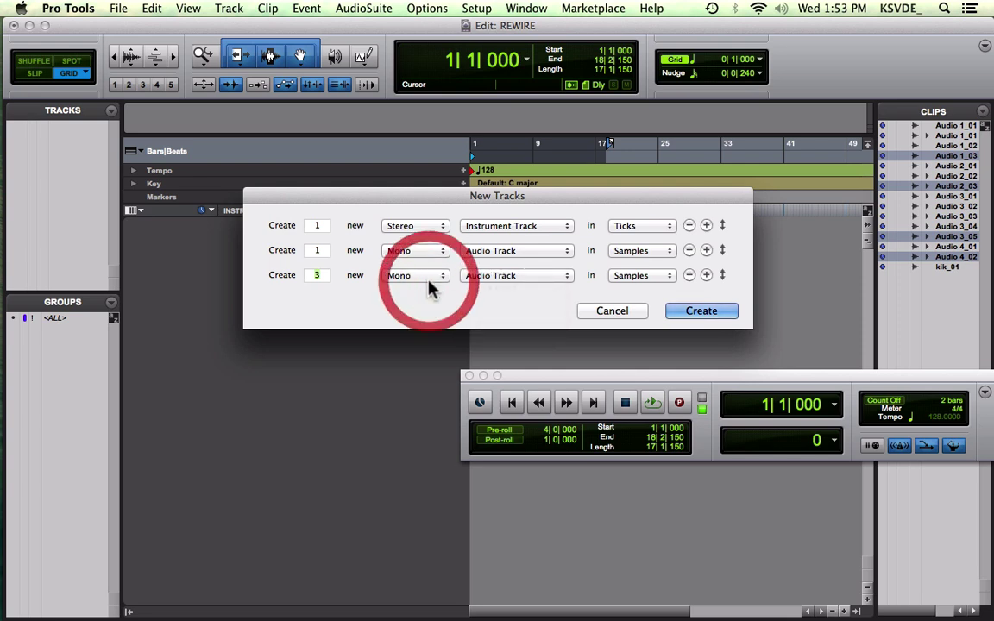
click(418, 276)
click(419, 289)
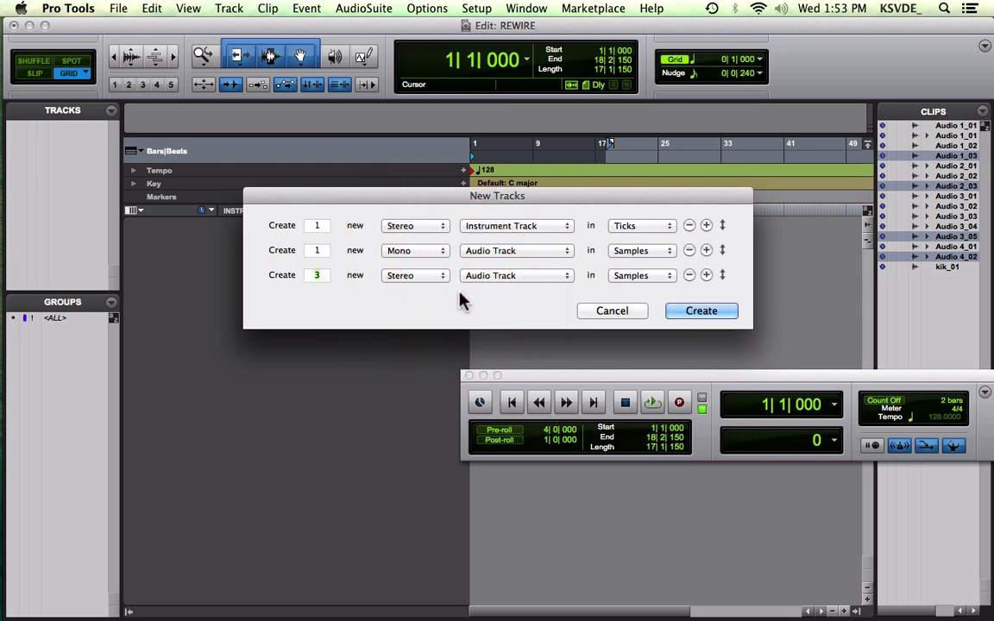
- Add a Stereo Master Fader row and create all the configured tracks
key(super+shift+Down)
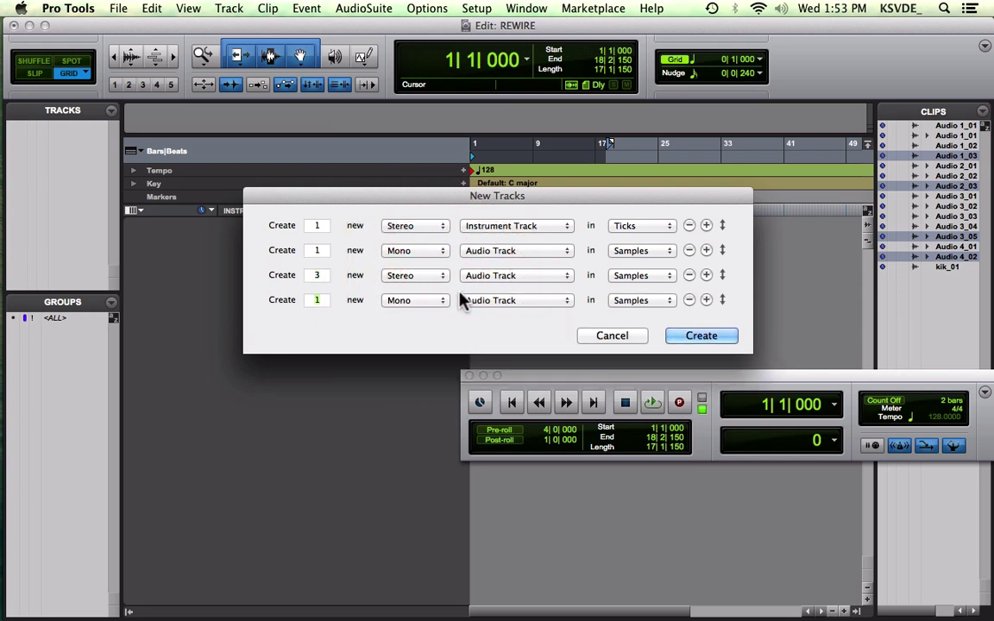
key(super+Right)
key(super+Right)
click(427, 302)
click(423, 313)
click(696, 339)
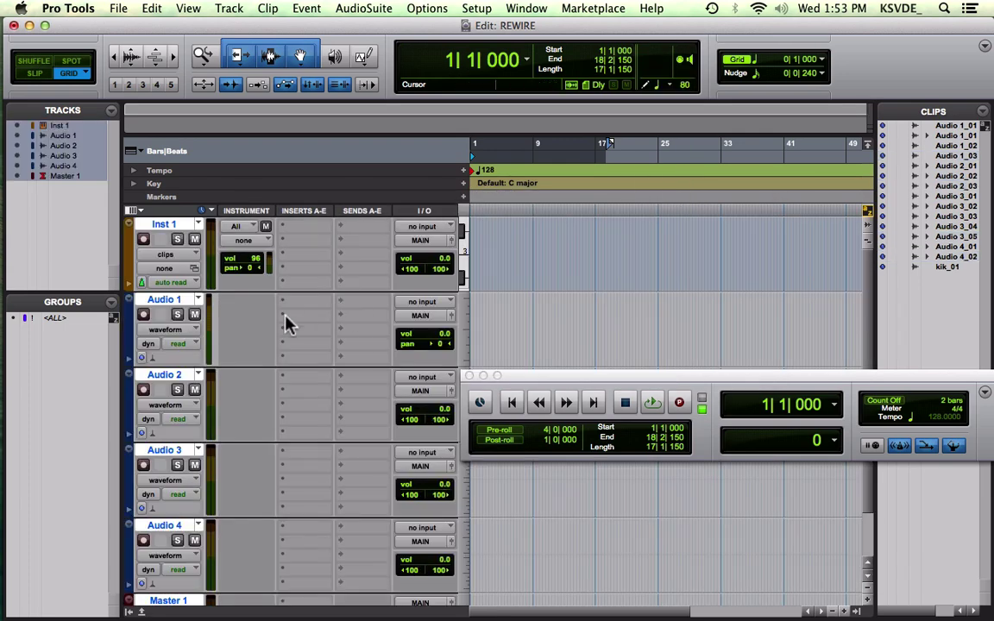
- In the Mix window, insert Ableton Live (stereo) as a ReWire instrument on Inst 1's first insert
key(super+equal)
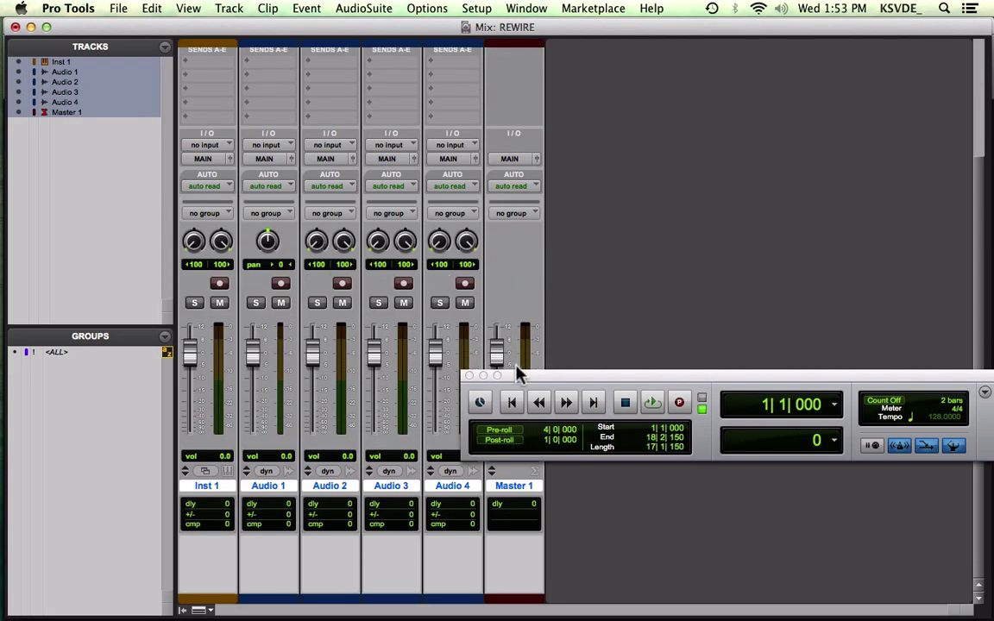
drag(508, 378, 631, 330)
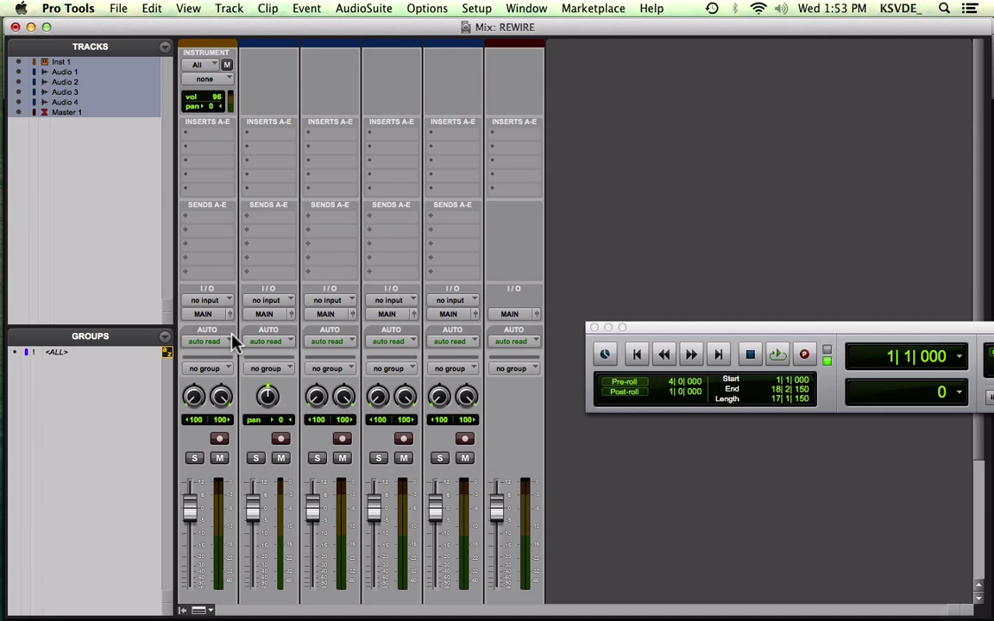
click(208, 137)
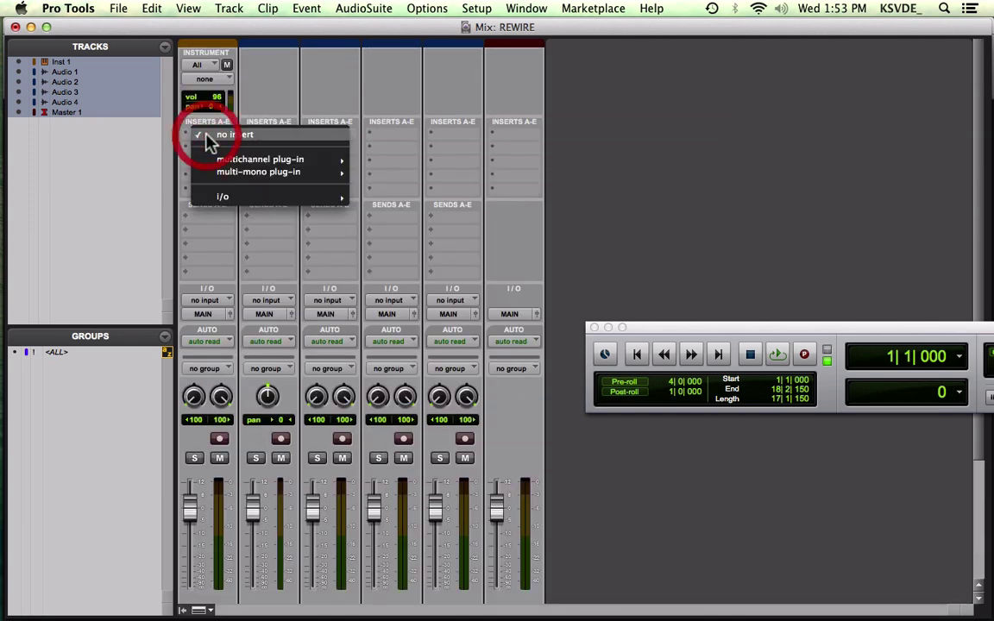
mouse_move(259, 160)
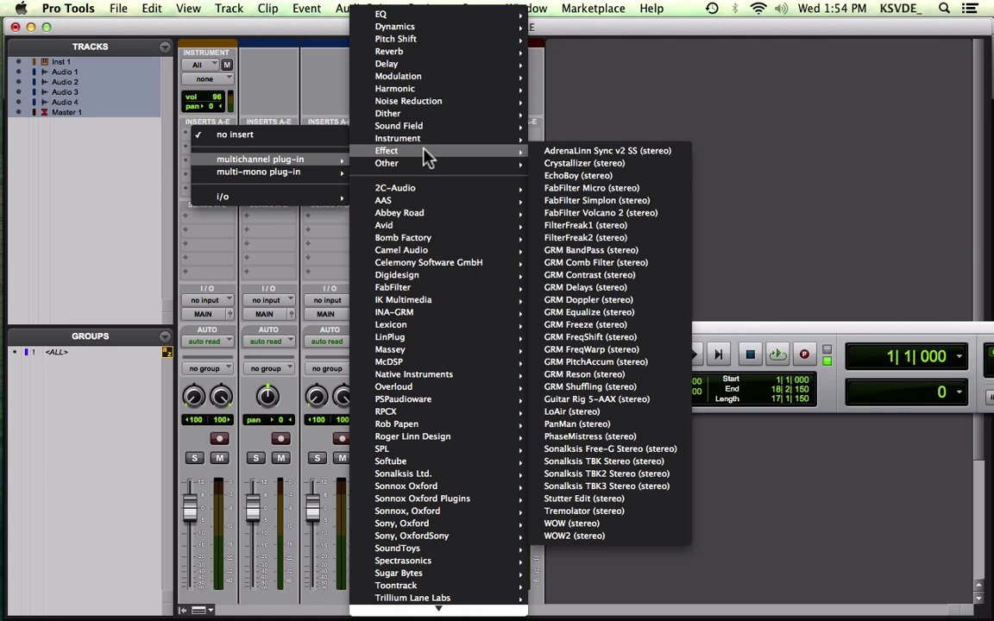
mouse_move(432, 138)
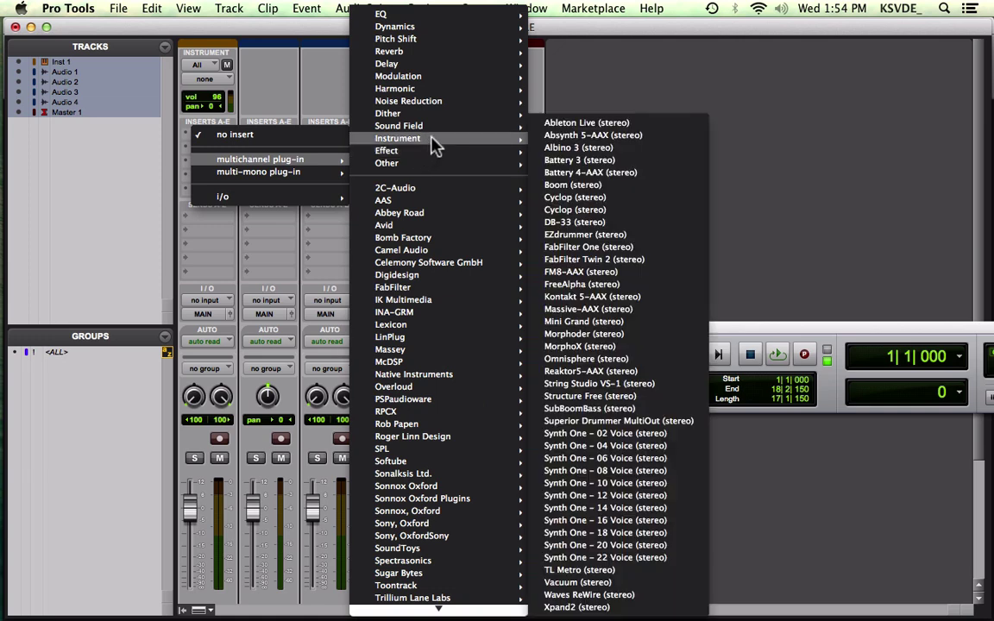
click(643, 123)
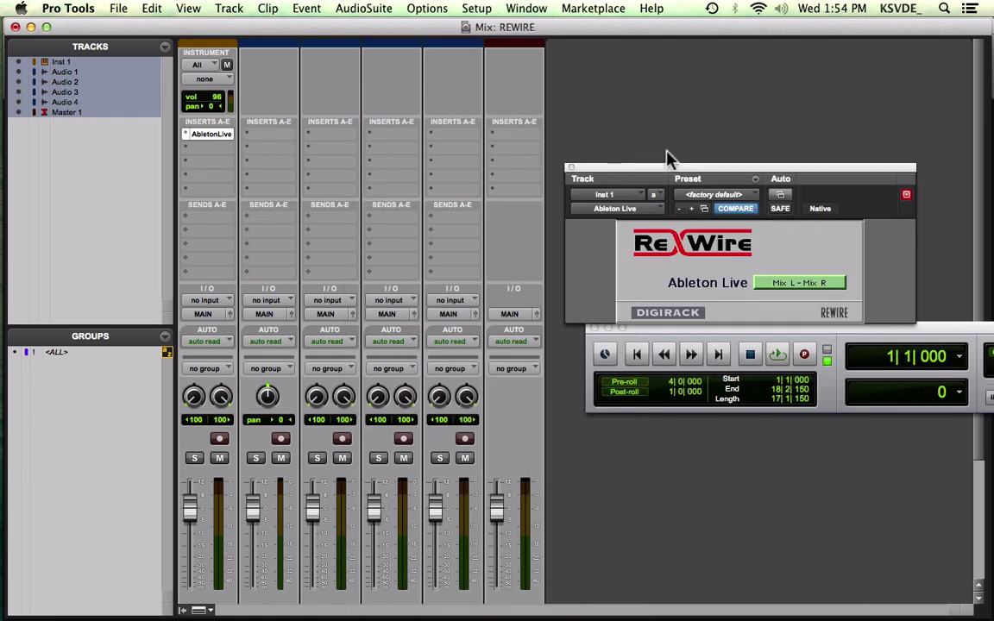
drag(664, 167, 673, 94)
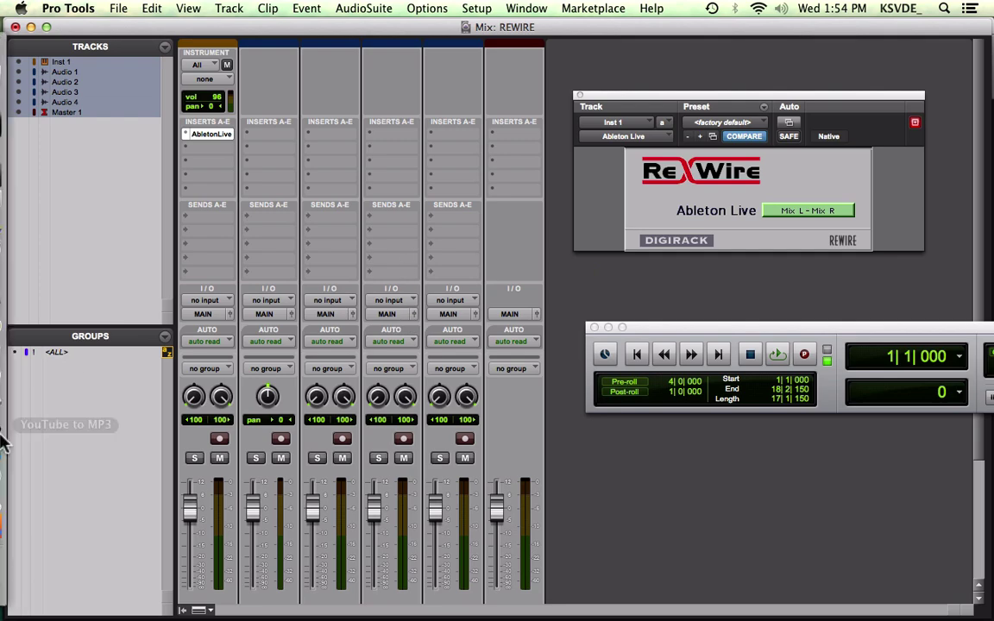
- Switch to Ableton Live and select all tracks from KIK through Noize
mouse_move(7, 160)
click(18, 102)
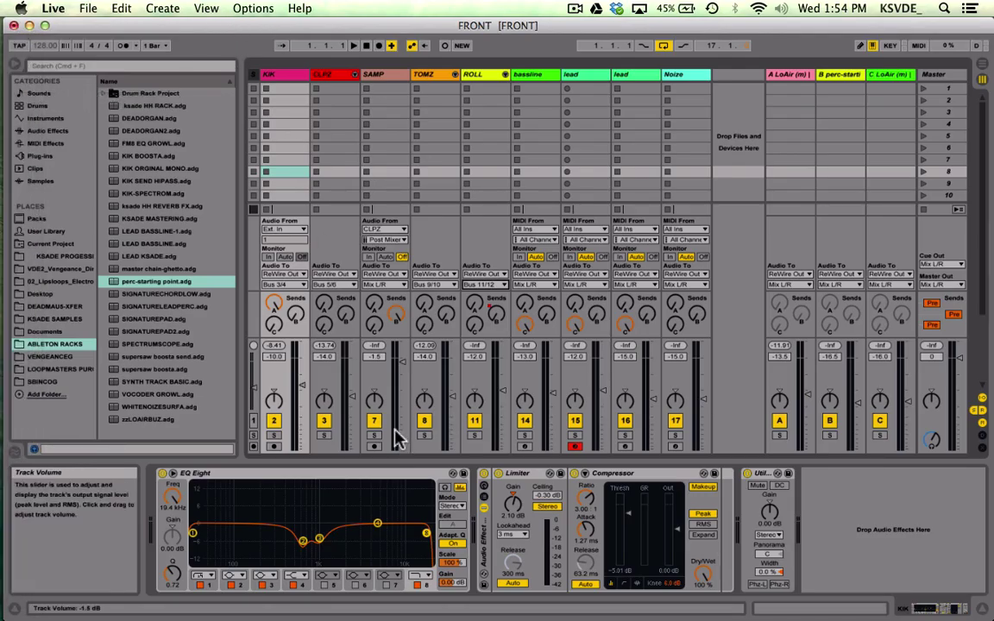
click(287, 75)
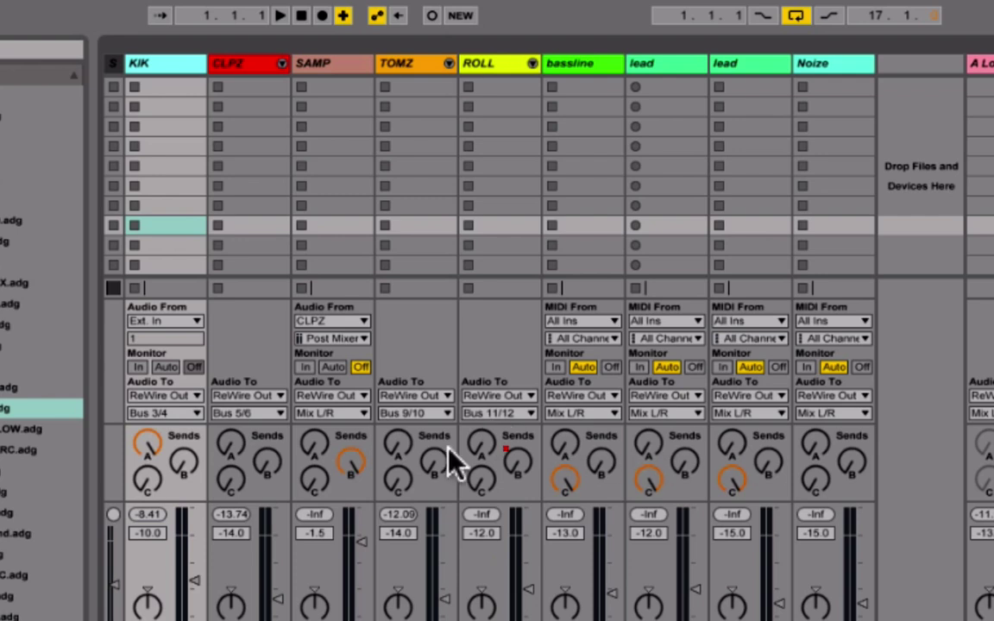
click(157, 68)
shift+click(844, 73)
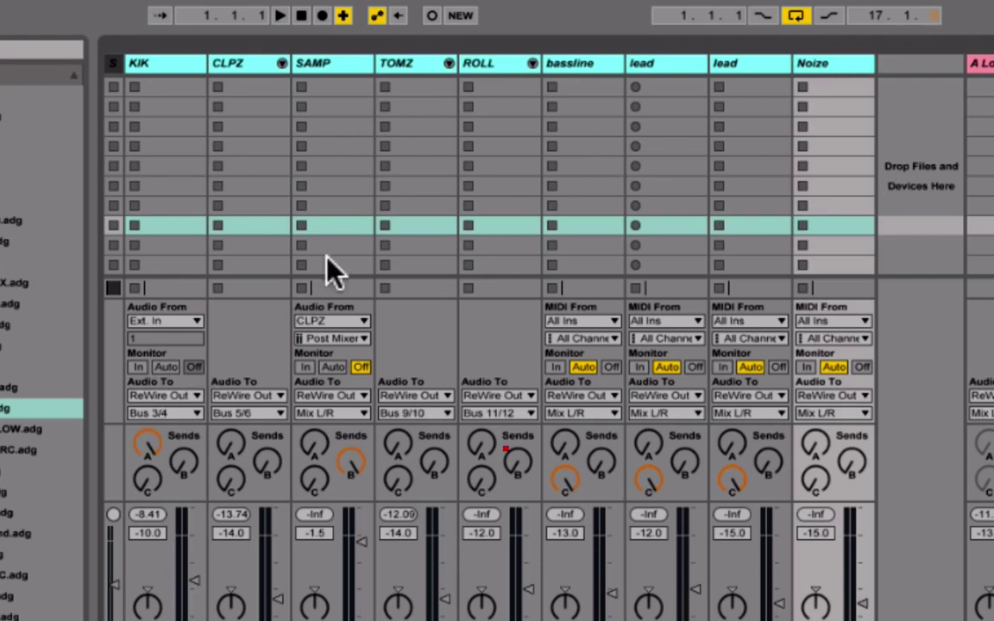
- Change the selected tracks' ReWire Out channel from Bus 3/4 to Mix L/R
click(182, 398)
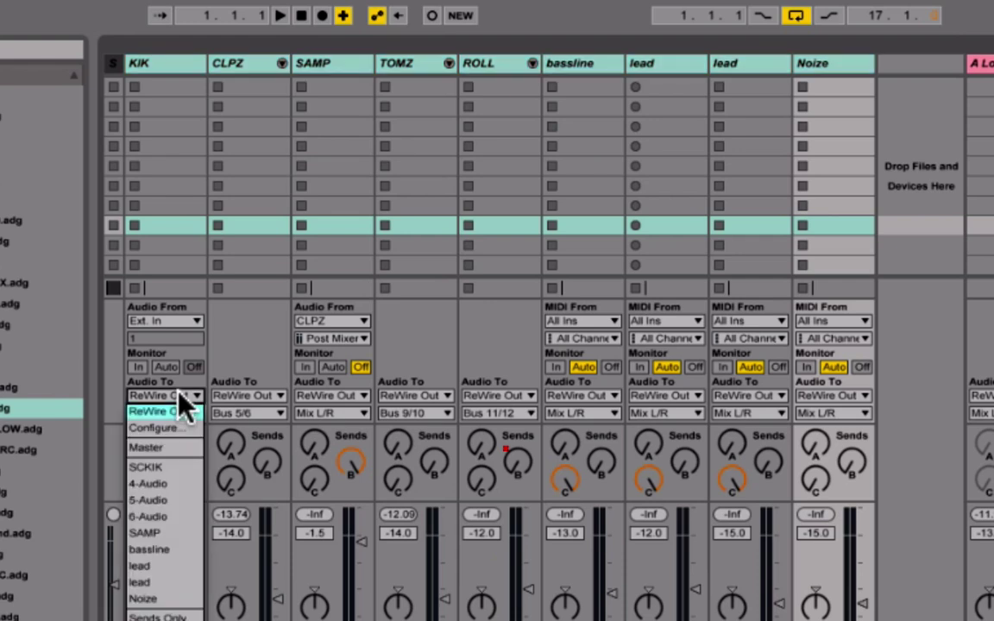
click(173, 414)
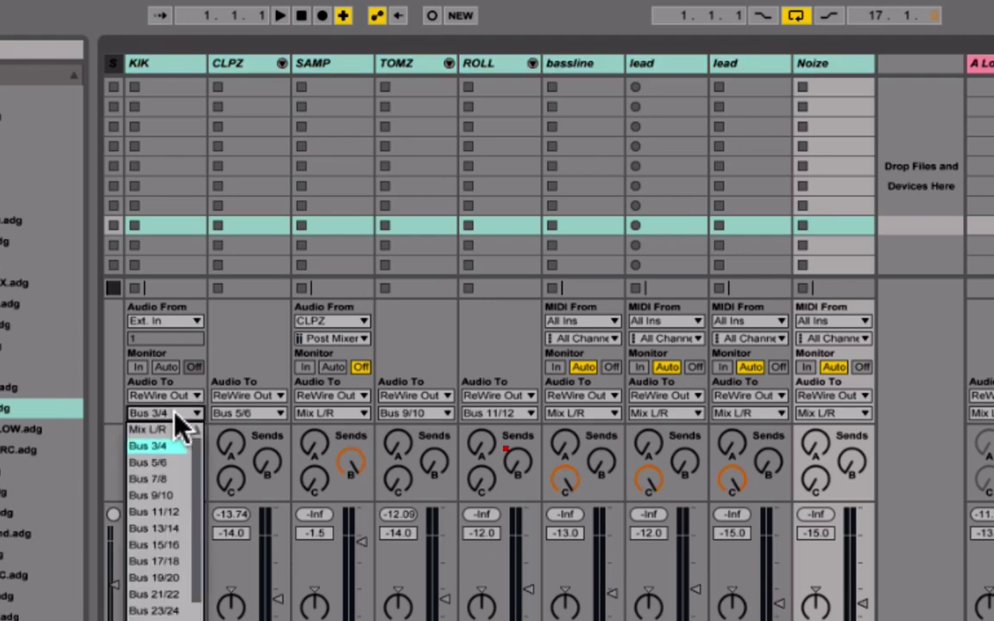
click(151, 429)
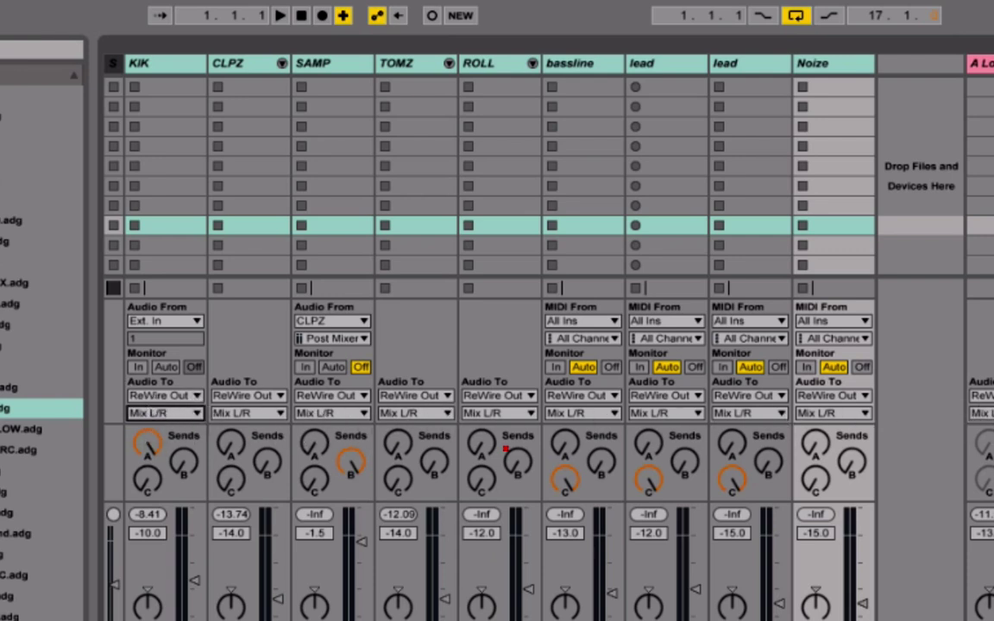
click(913, 388)
click(163, 413)
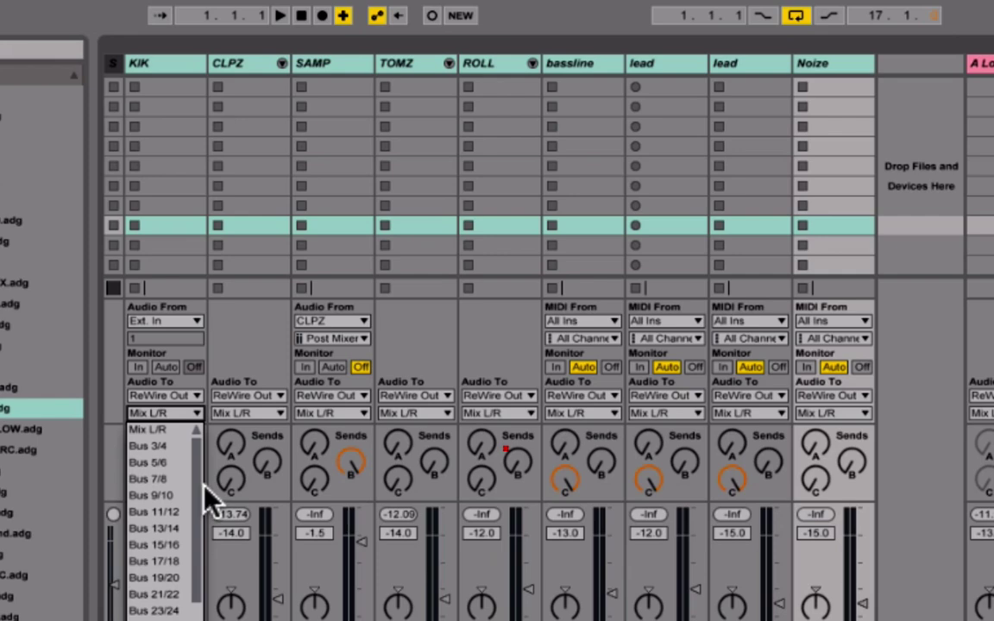
click(928, 500)
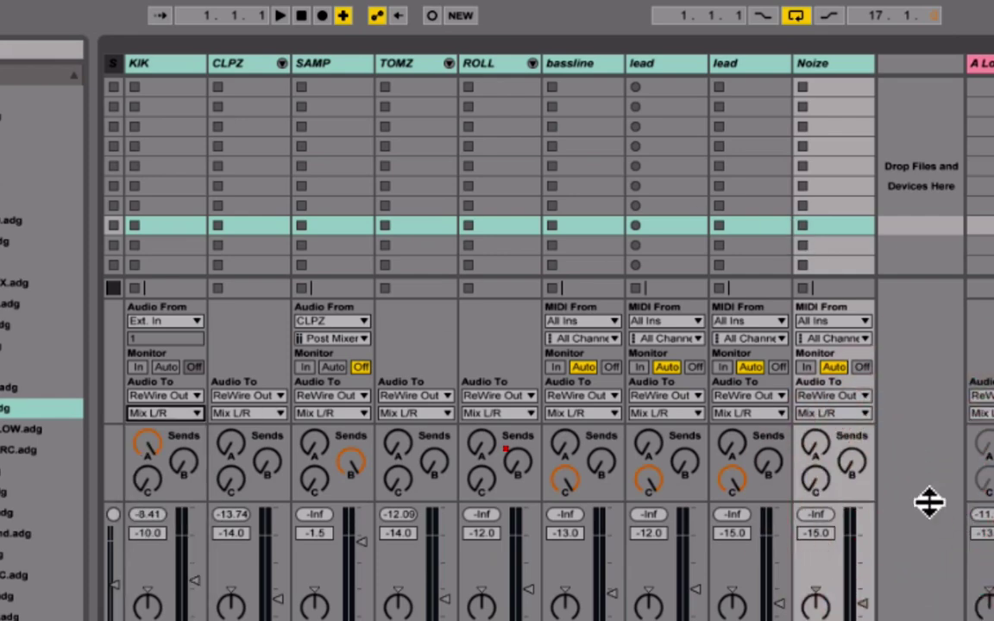
- Back in Pro Tools' Edit window, give Inst 1 a first send to Bus 3-4
key(super+Tab)
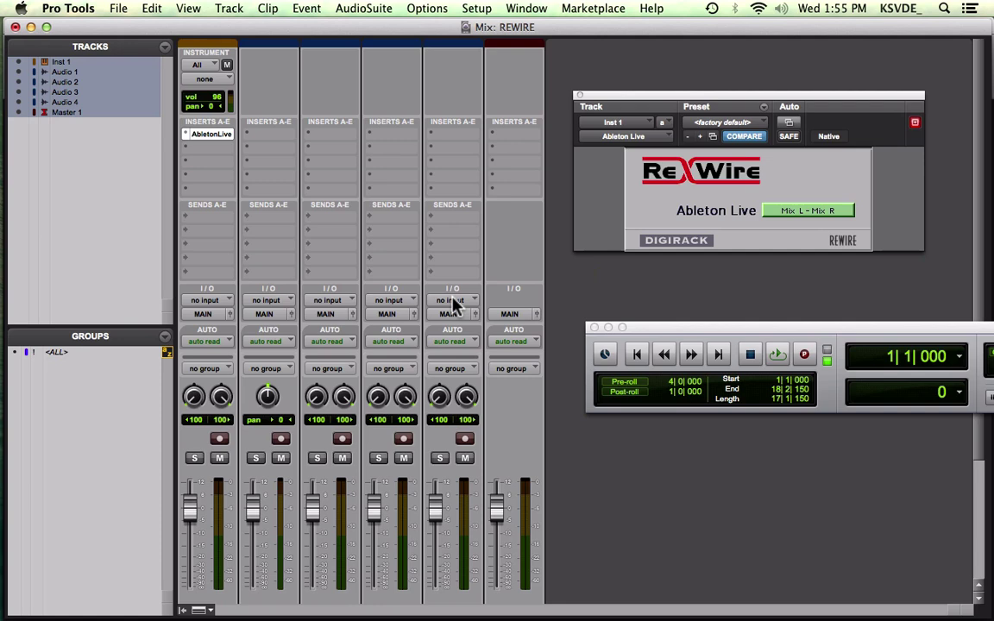
key(super+equal)
click(570, 428)
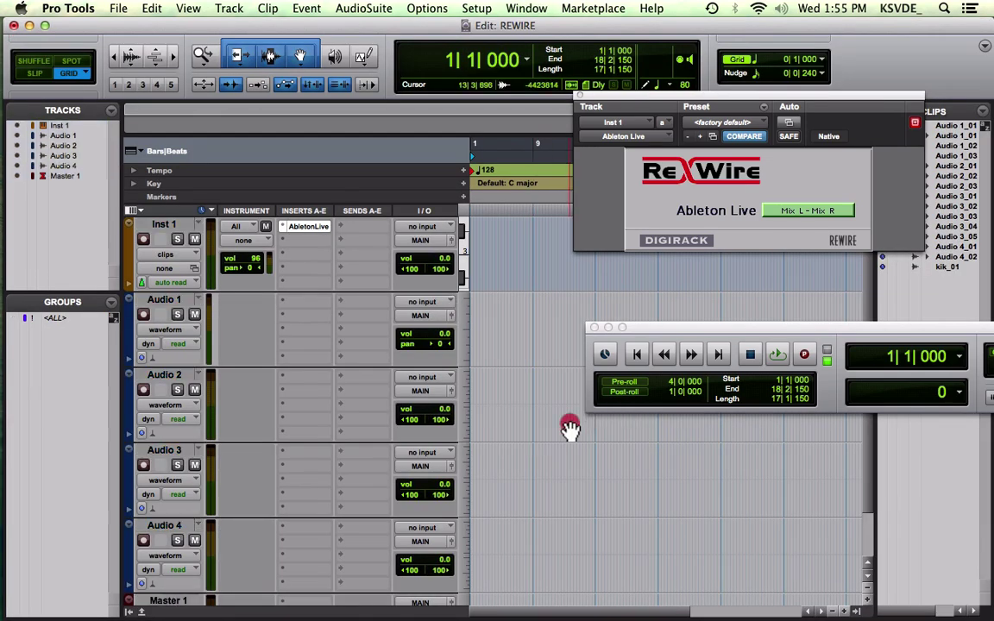
click(515, 385)
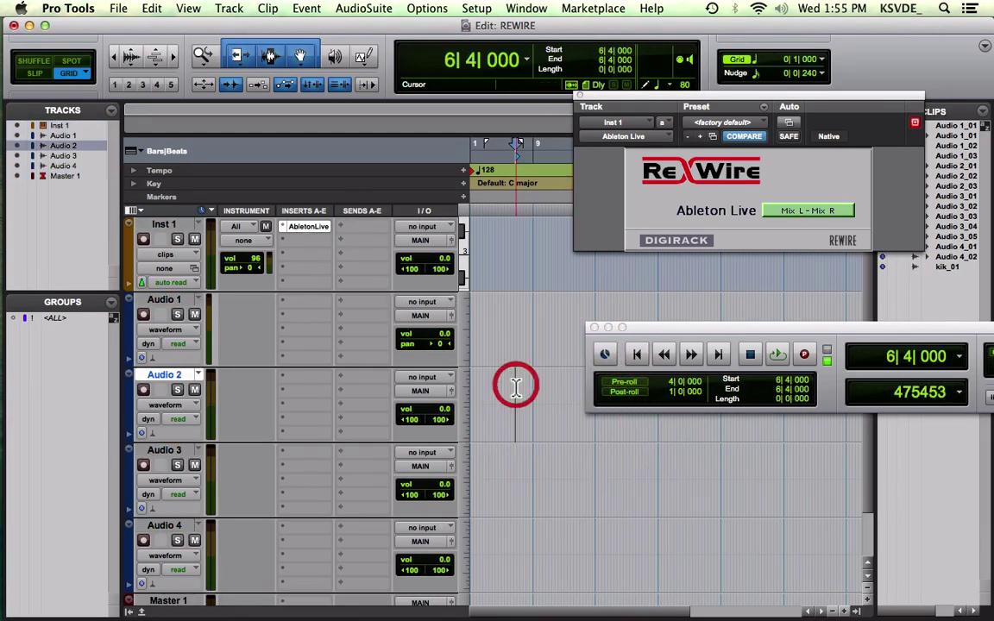
click(182, 226)
click(371, 228)
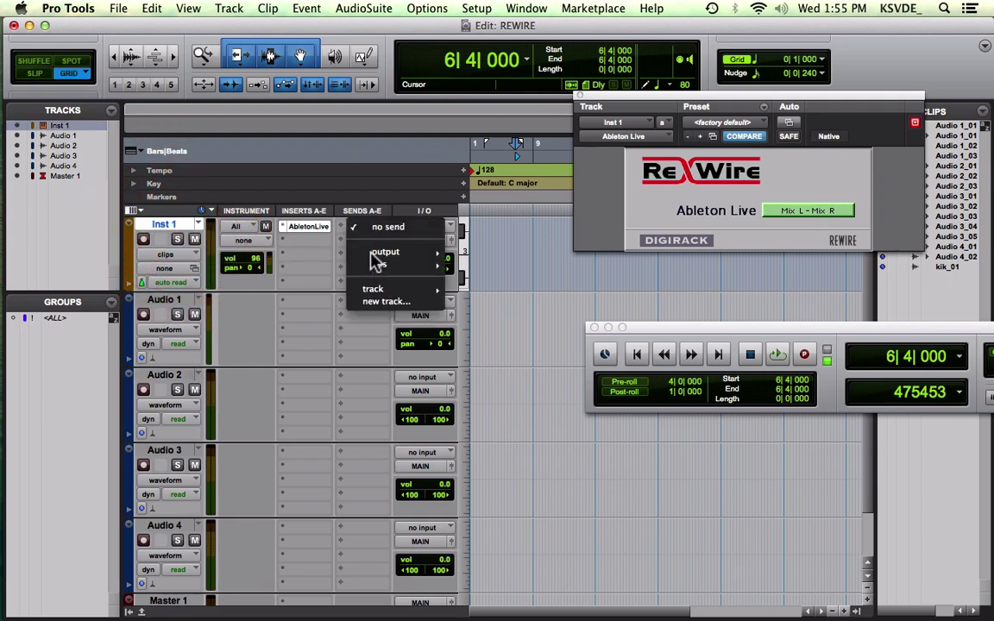
mouse_move(374, 262)
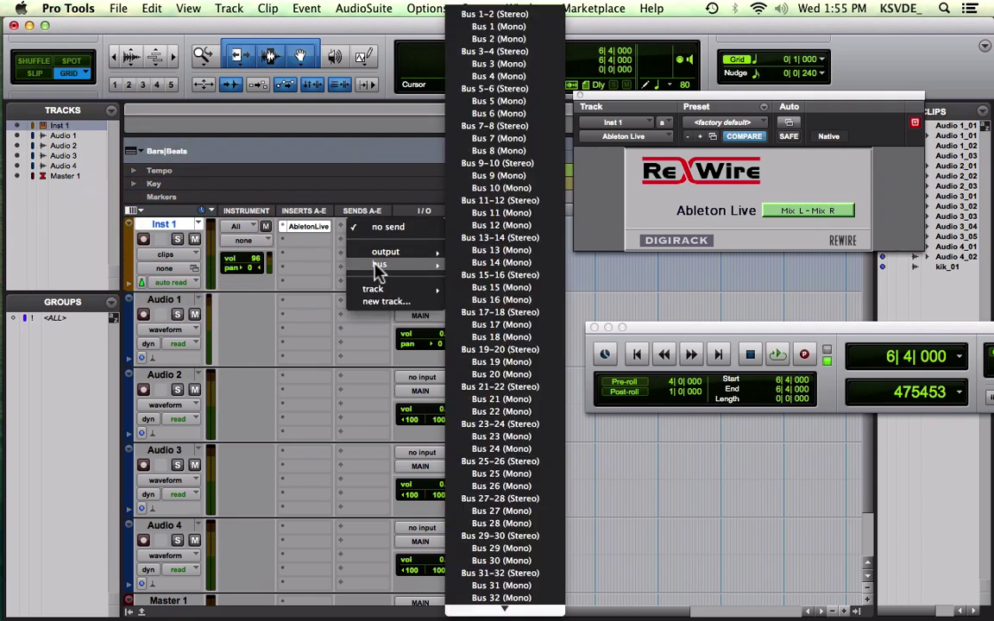
click(496, 51)
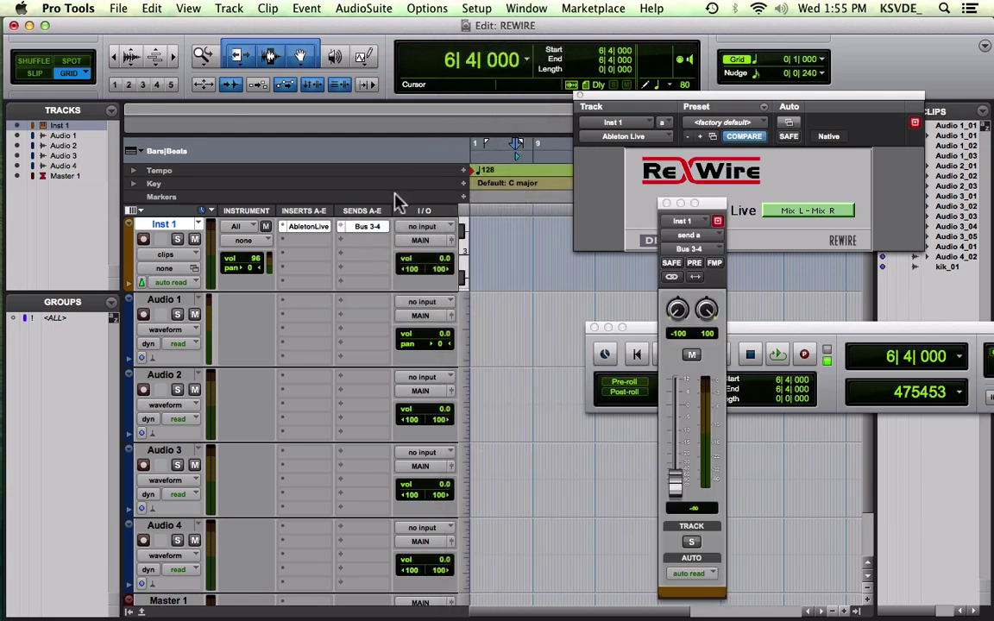
- Add three more Inst 1 sends to Bus 5-6, Bus 7-8 and Bus 9-10
click(366, 241)
mouse_move(380, 285)
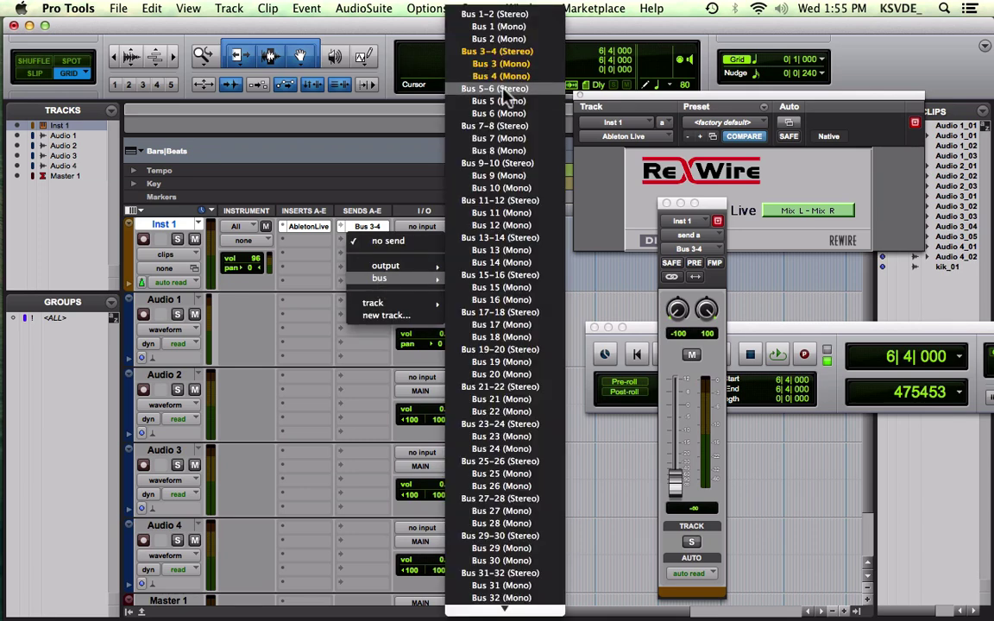
click(504, 98)
click(364, 257)
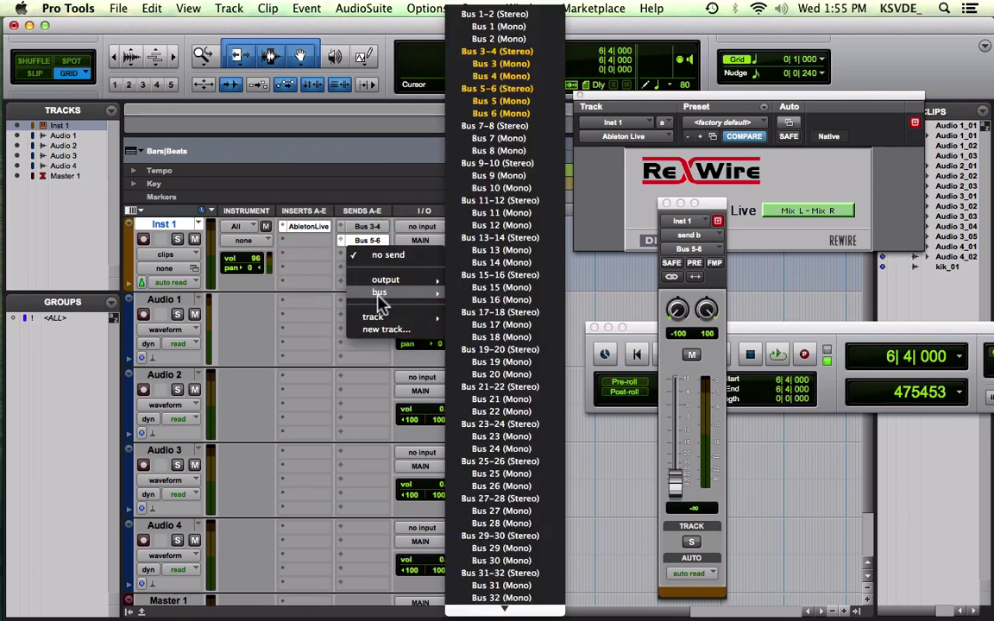
click(522, 128)
click(364, 270)
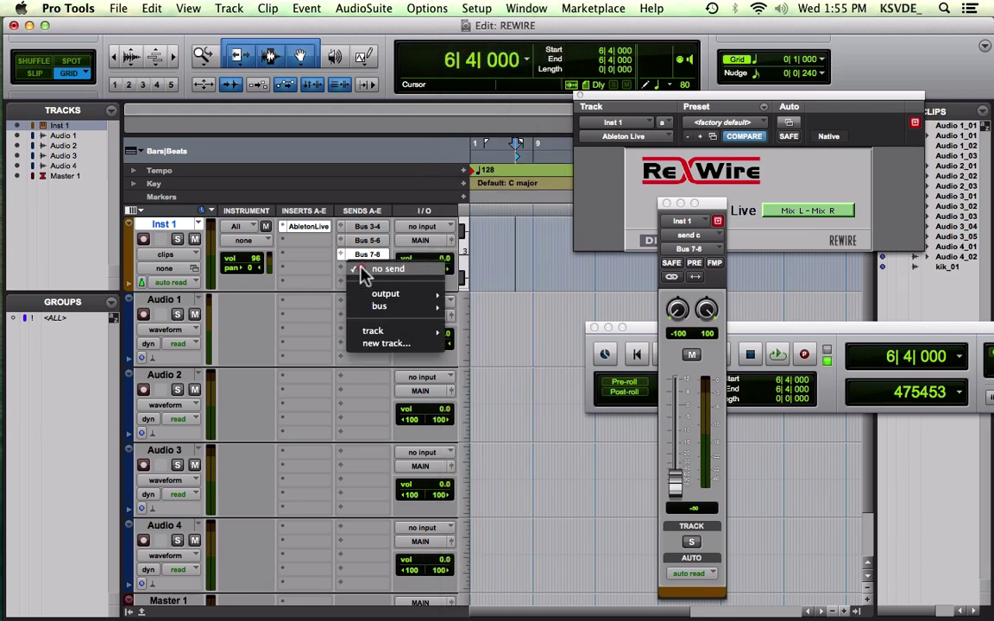
mouse_move(380, 306)
click(499, 163)
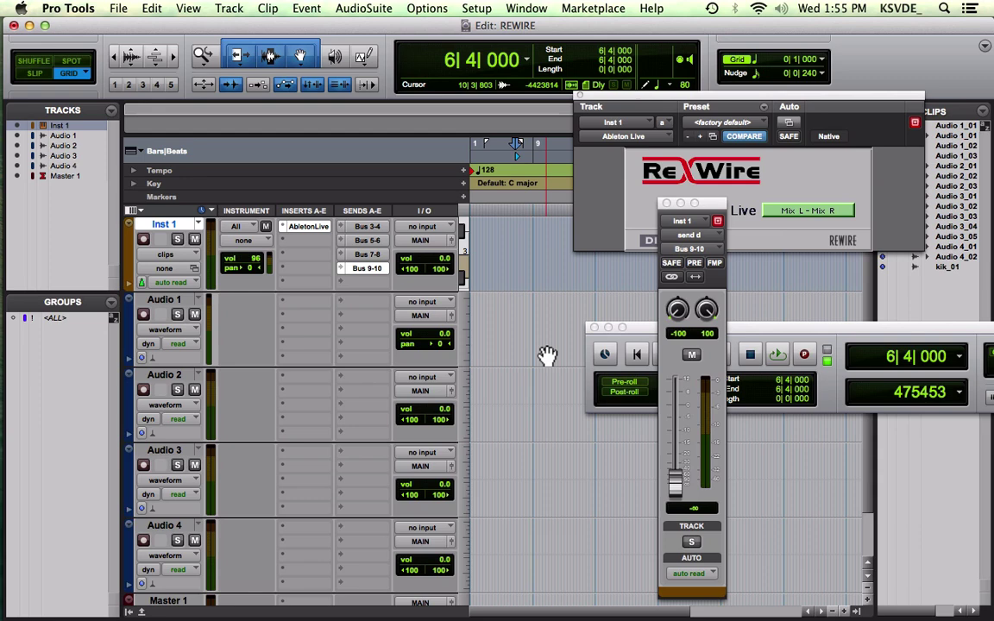
- Set Inst 1's Bus 9-10 and Bus 3-4 send levels to 0 dB, checking the Bus 7-8 and 5-6 sends
mouse_move(676, 500)
mouse_down()
mouse_move(688, 453)
mouse_move(677, 488)
mouse_up()
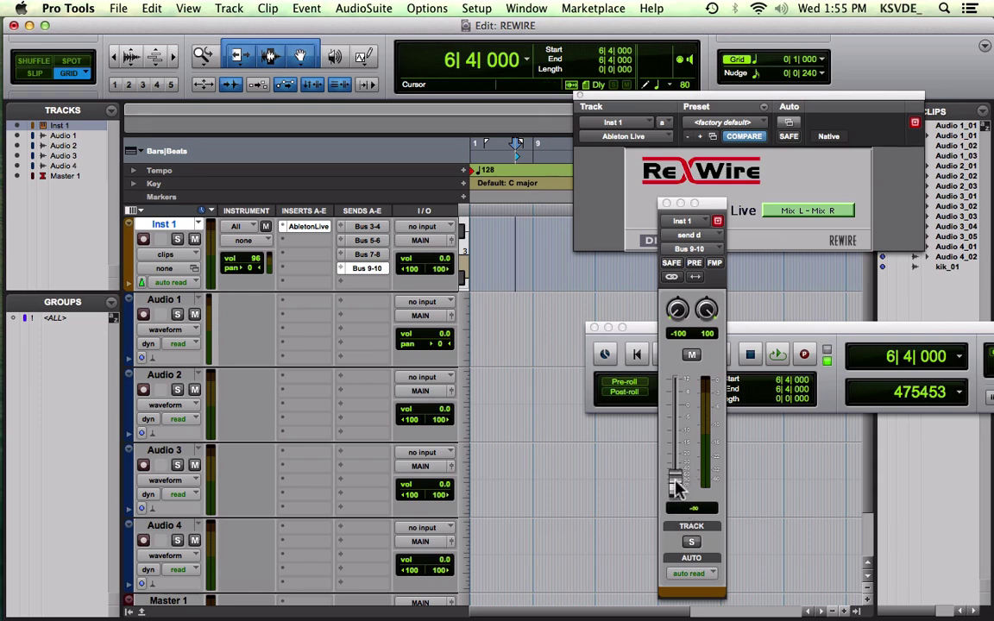
alt+click(678, 476)
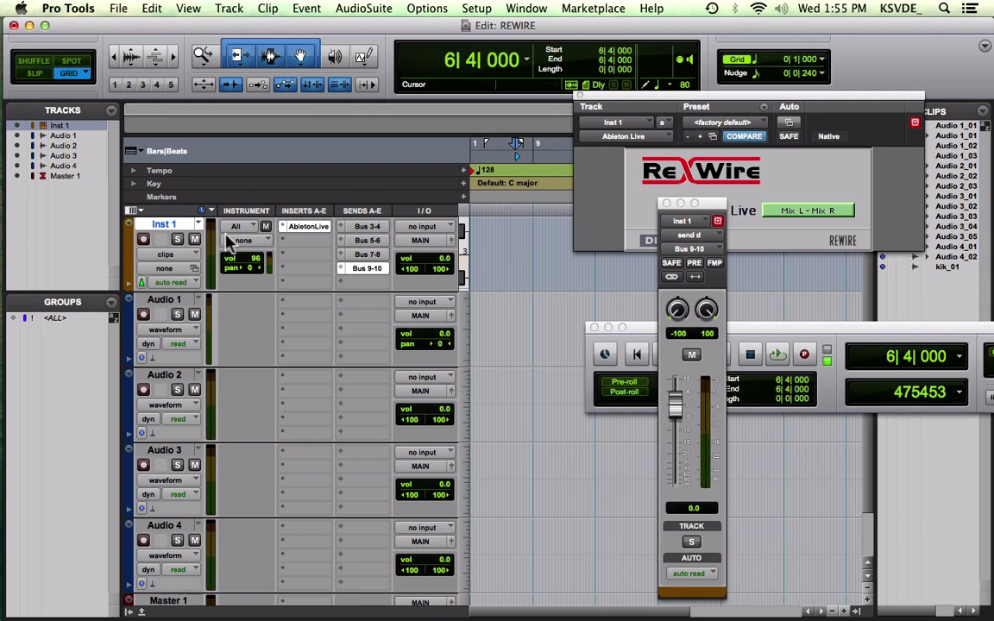
click(365, 254)
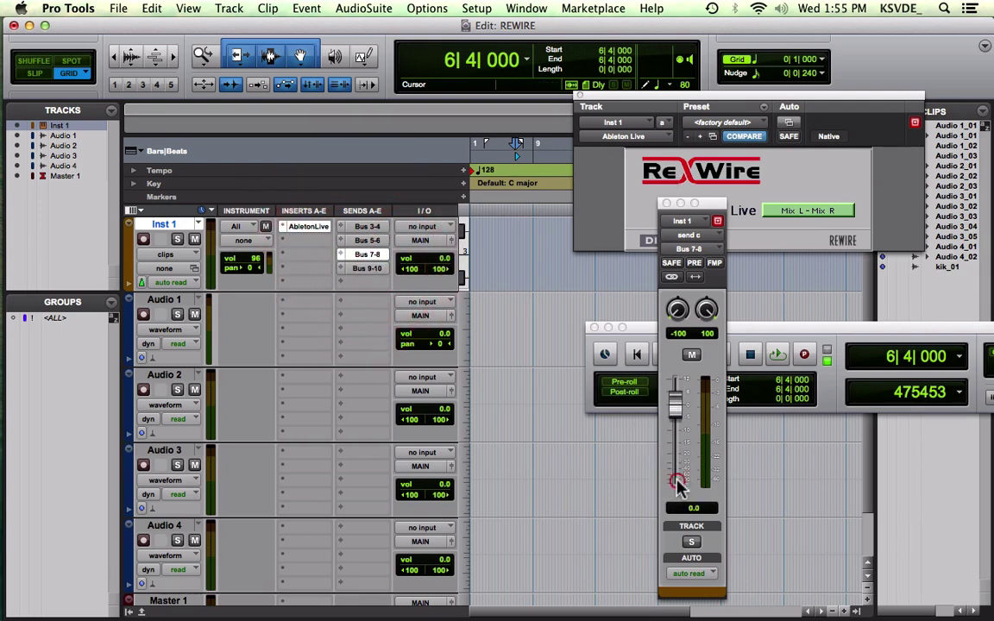
click(367, 240)
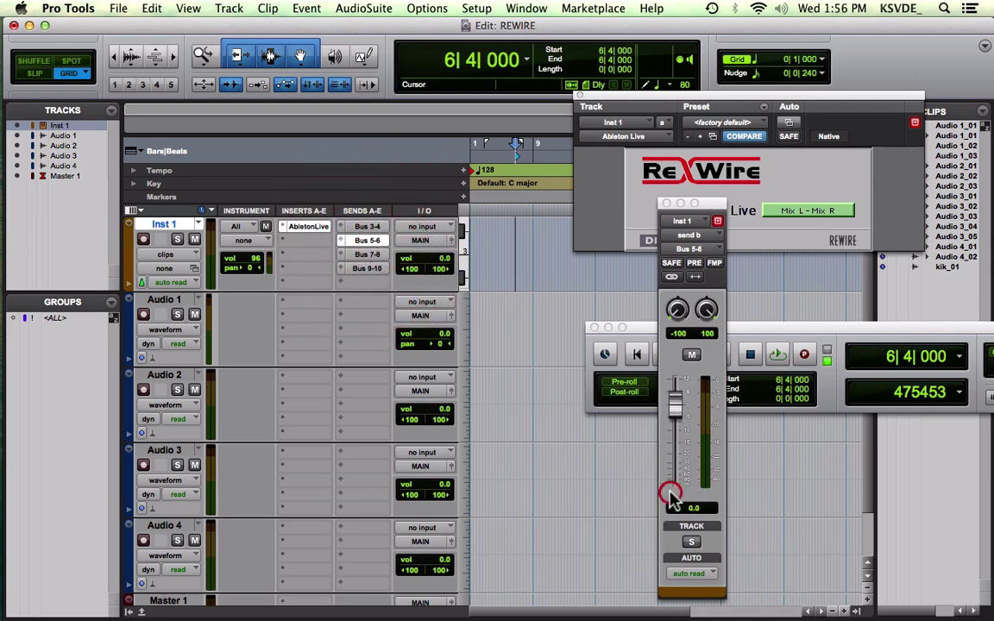
click(367, 226)
alt+click(677, 479)
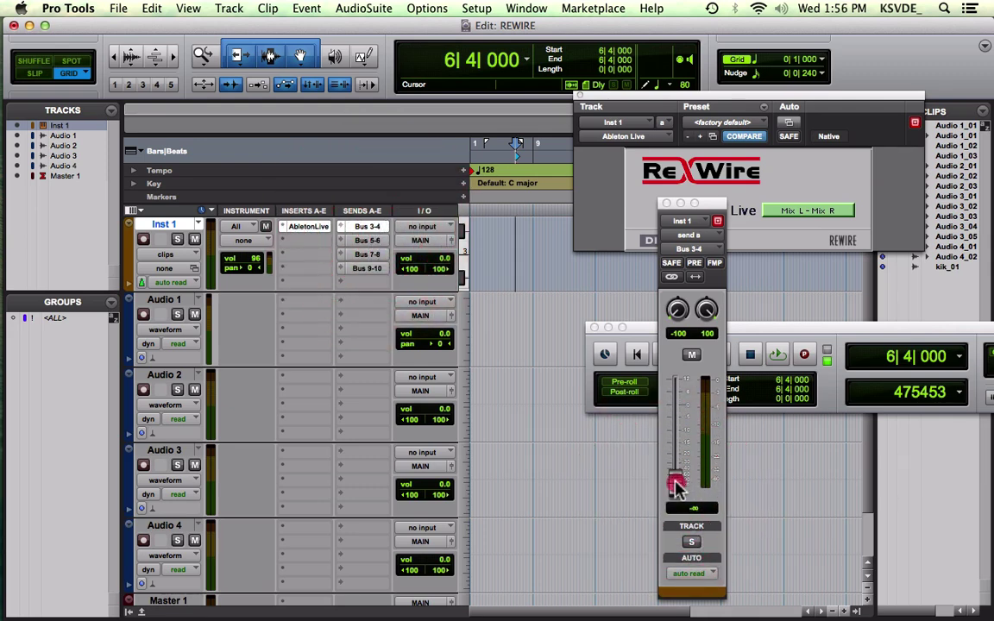
click(666, 205)
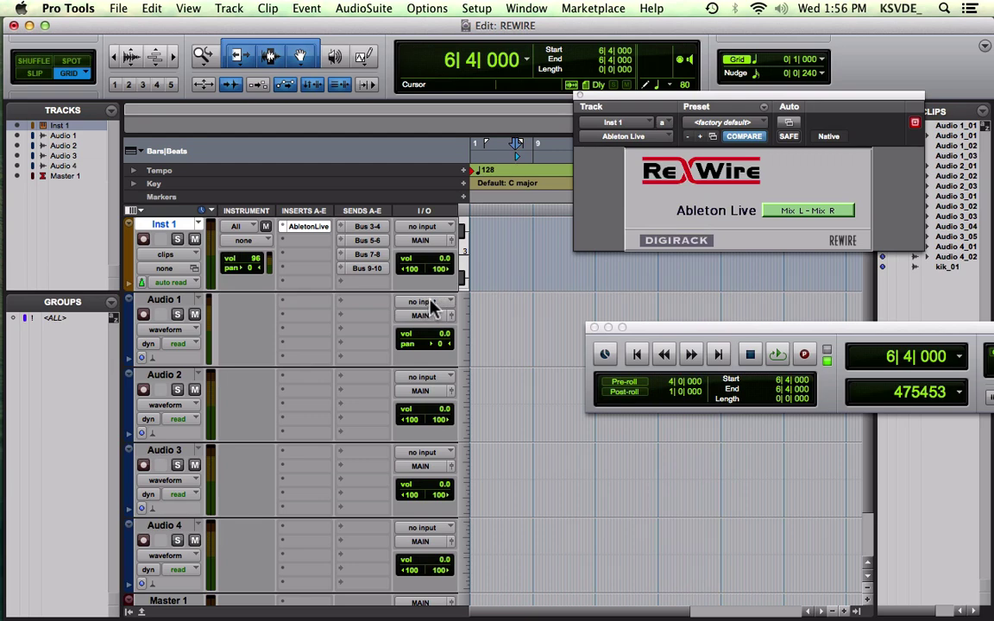
- Rename Audio 1 to 'KIK mono' and Audio 2 to '5-6'
click(159, 300)
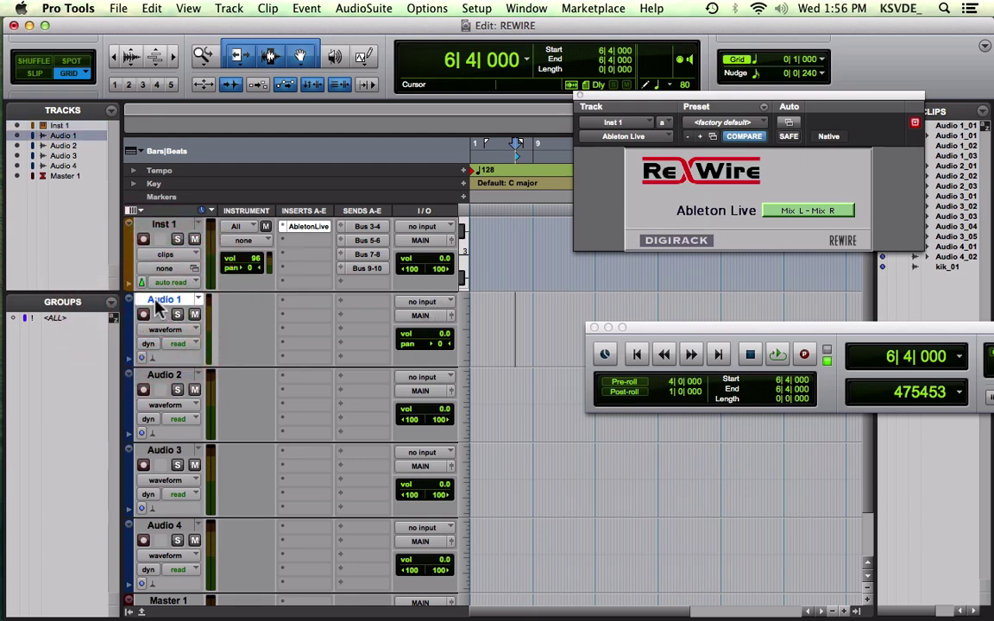
double_click(159, 300)
text(KIK mono)
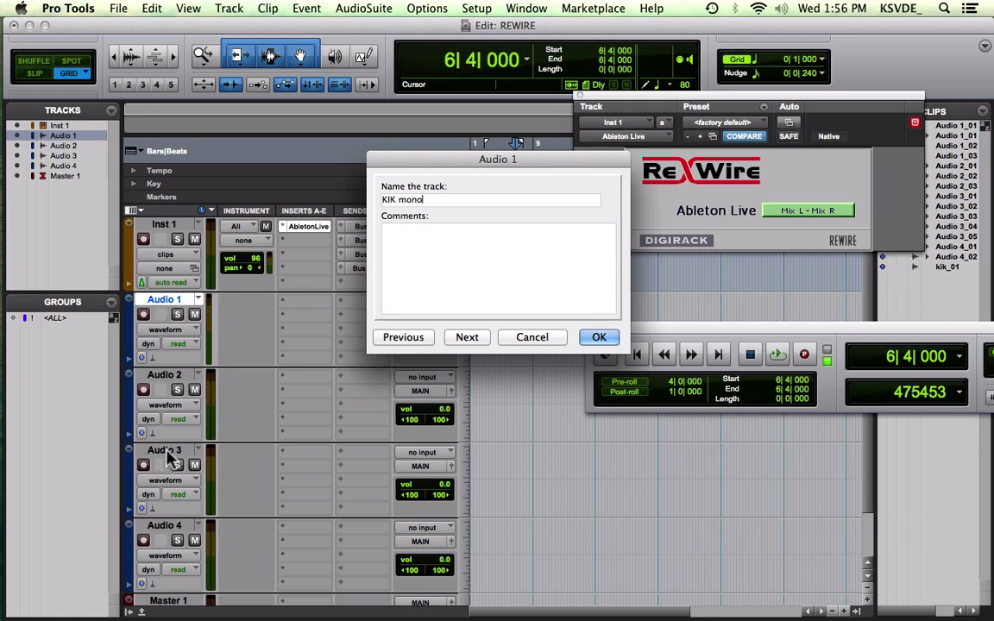
click(469, 337)
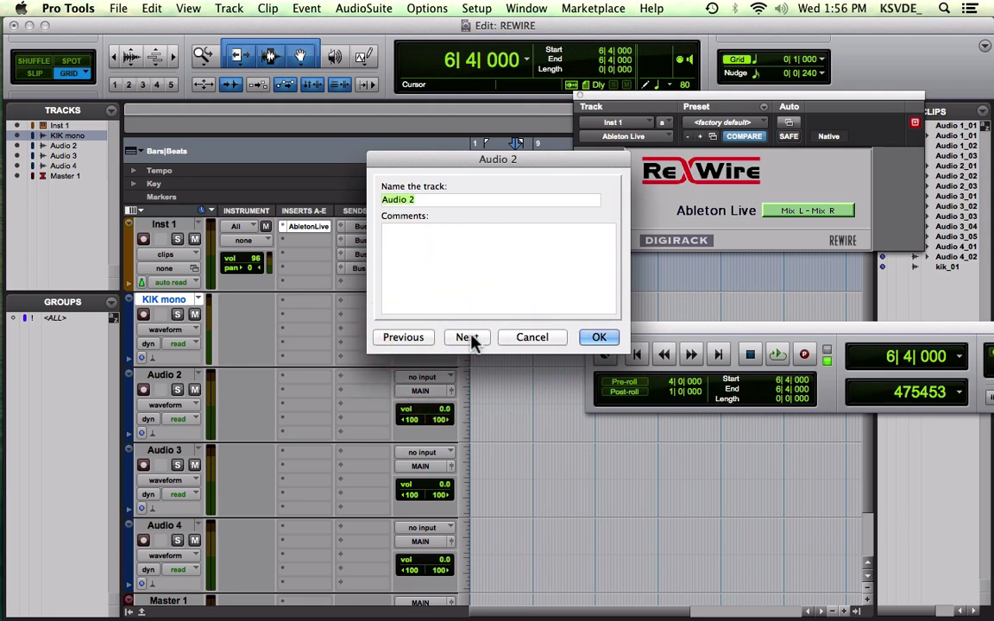
text(6)
click(467, 338)
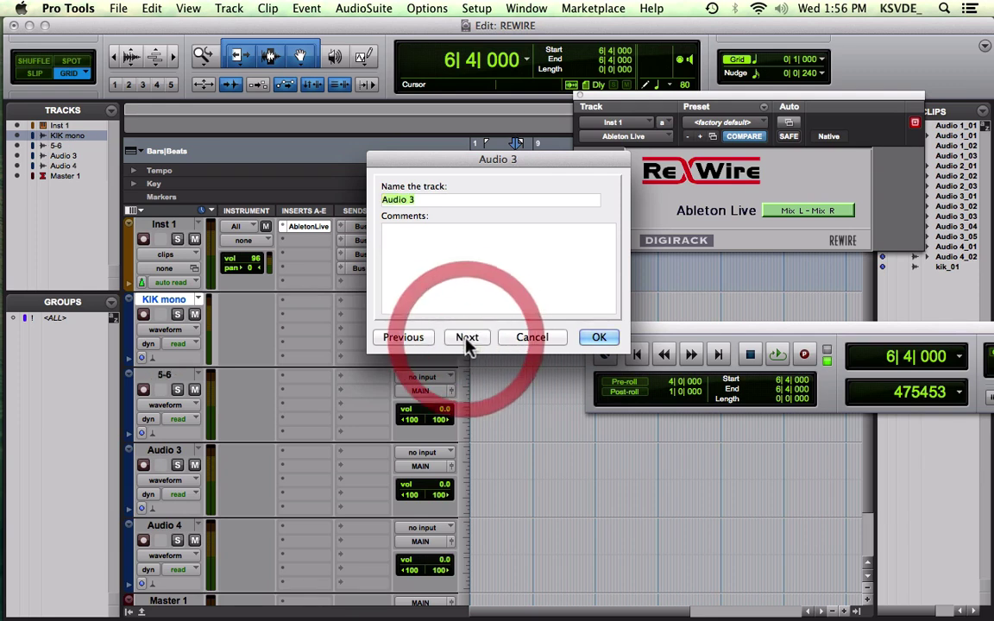
- Rename Audio 3 to '7-8' and Audio 4 to '9-10'
text(7-8)
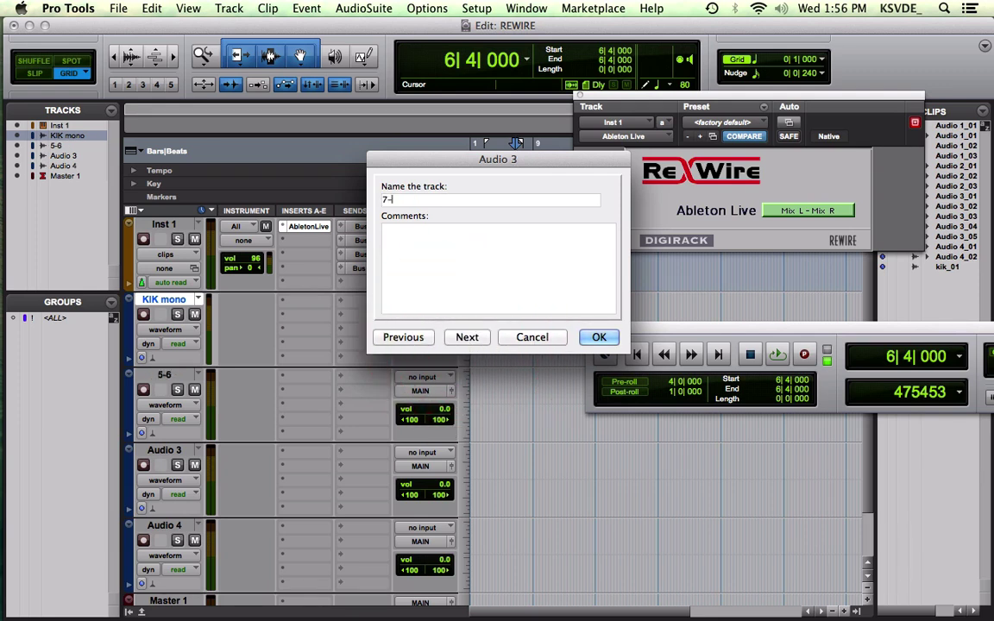
click(462, 342)
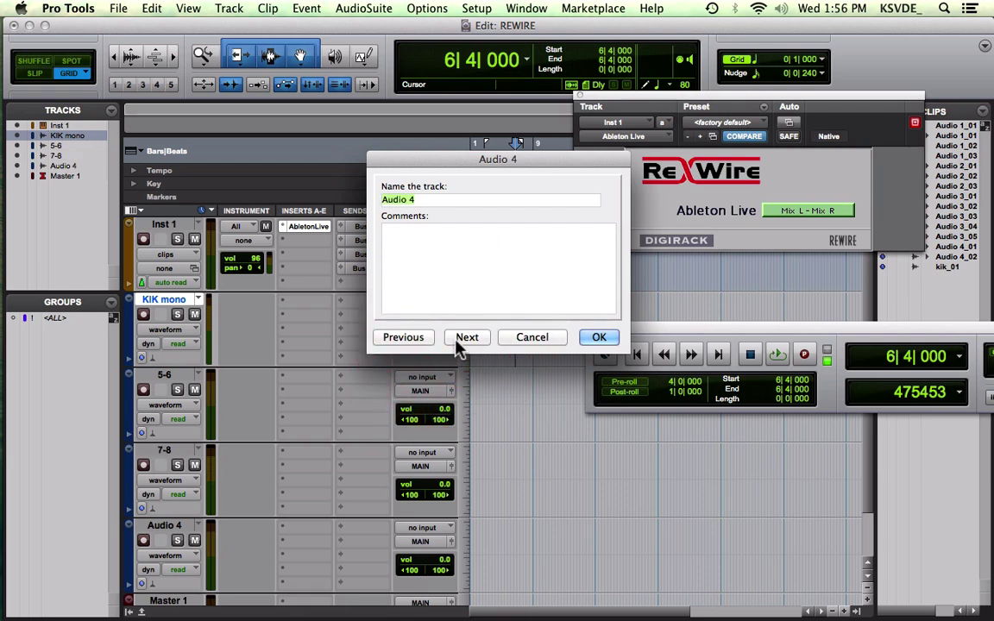
text(89)
key(BackSpace)
key(BackSpace)
text(9-10)
click(597, 338)
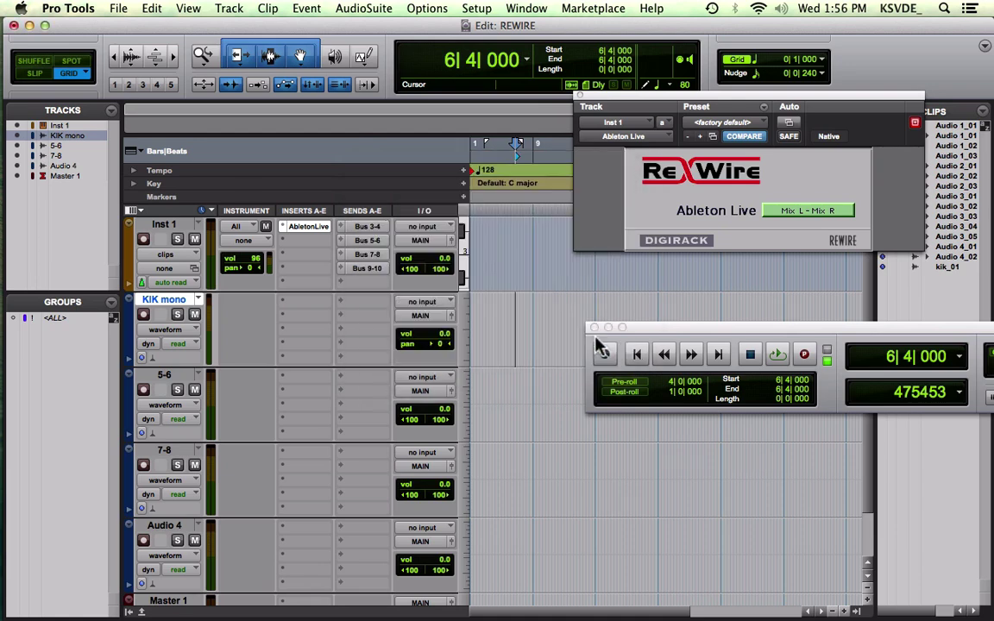
- Set the KIK mono track's input to Bus 3
click(548, 389)
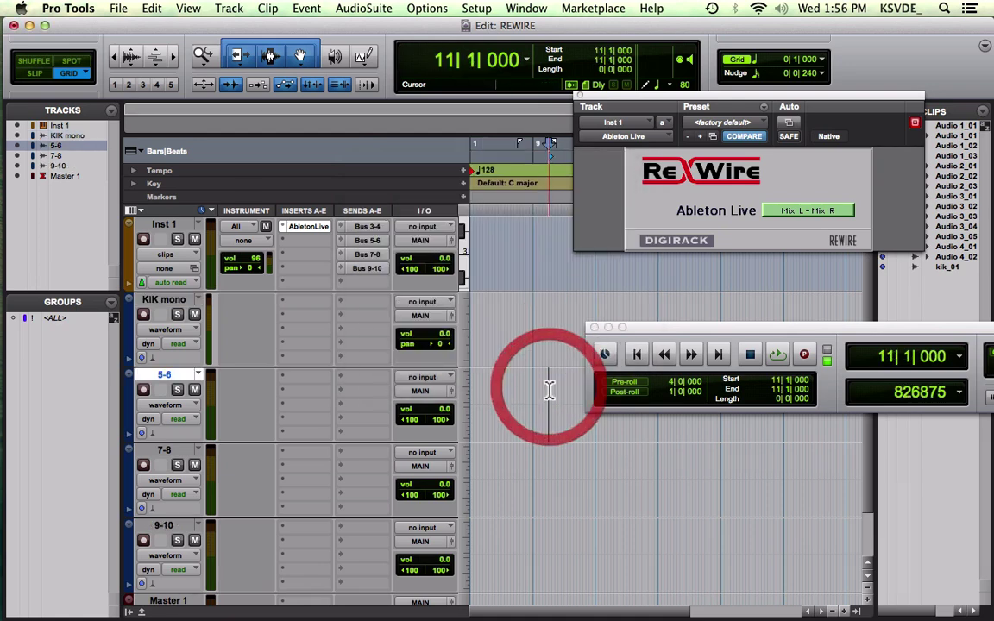
click(421, 302)
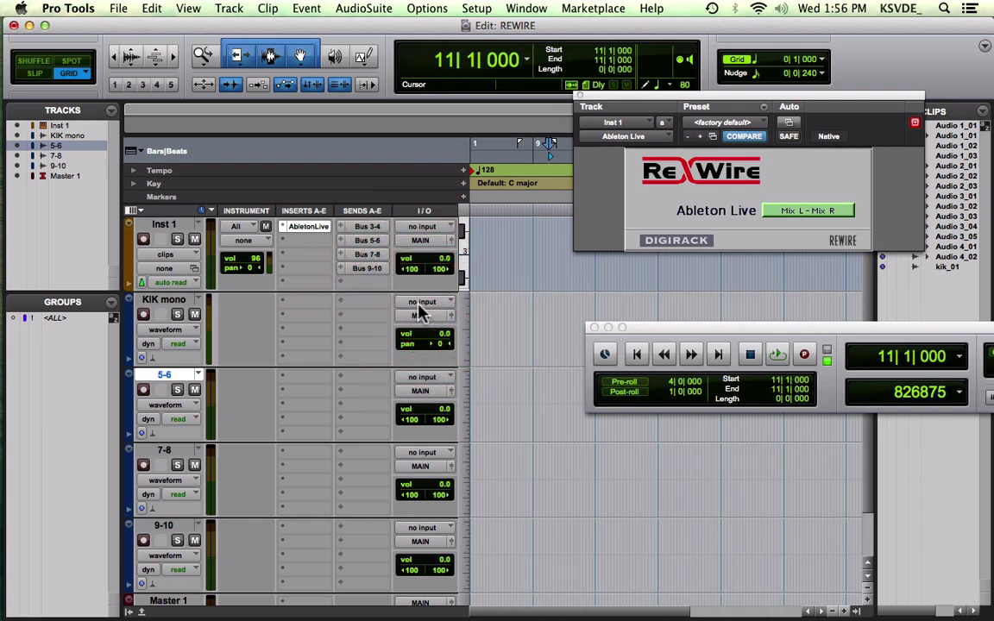
click(418, 306)
mouse_move(433, 342)
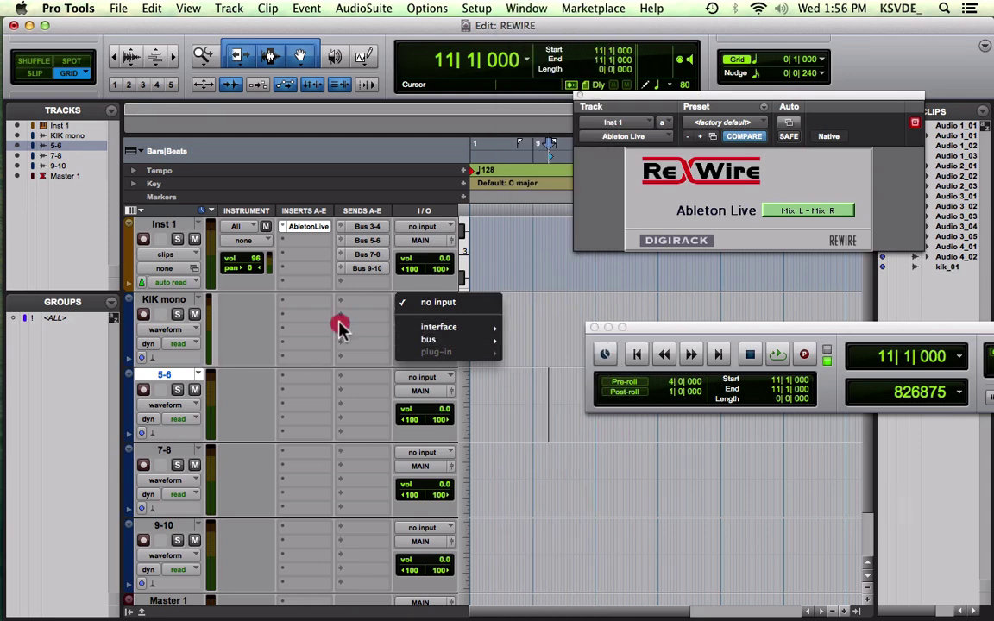
click(306, 328)
click(419, 303)
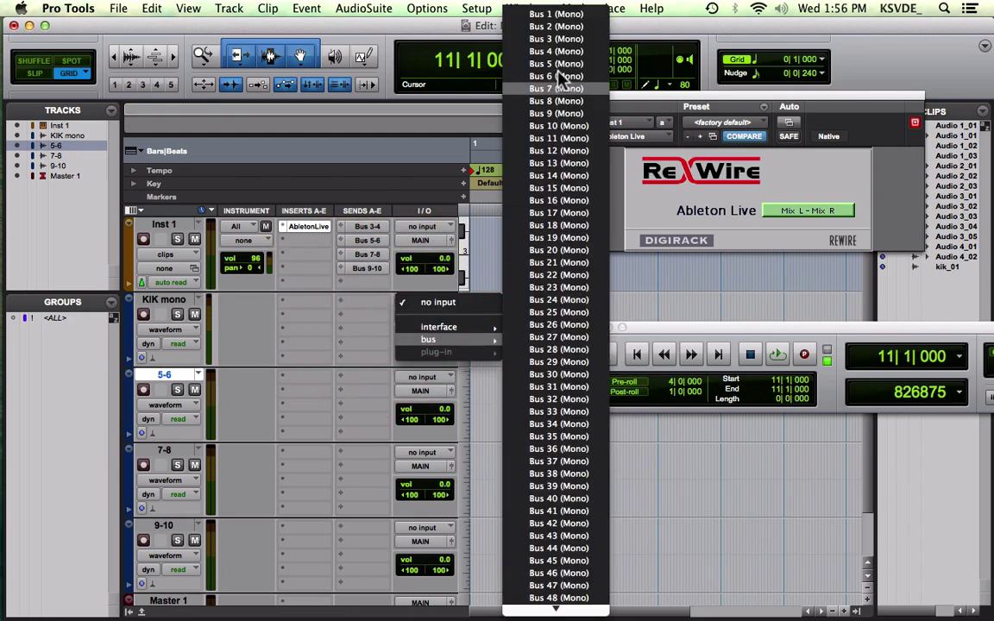
click(561, 39)
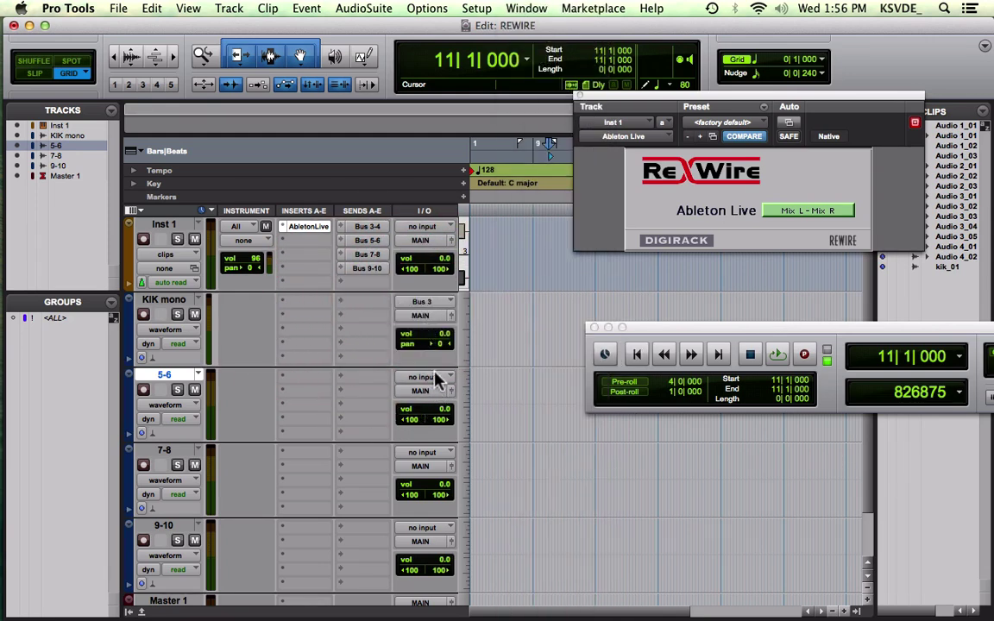
- Set the inputs of tracks 5-6, 7-8 and 9-10 to Bus 5-6, Bus 7-8 and Bus 9-10
click(436, 380)
mouse_move(436, 419)
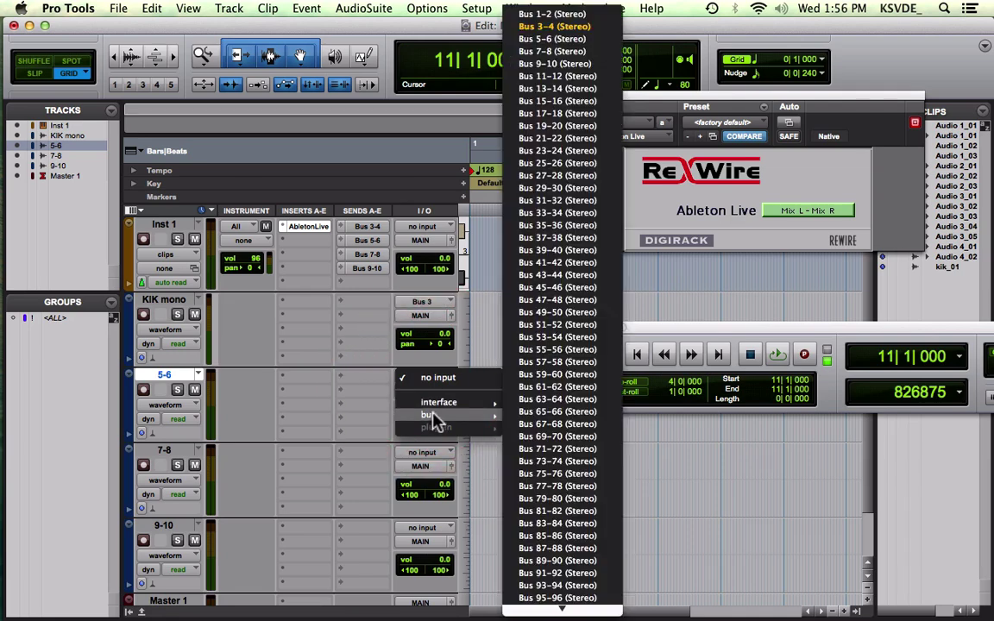
click(587, 39)
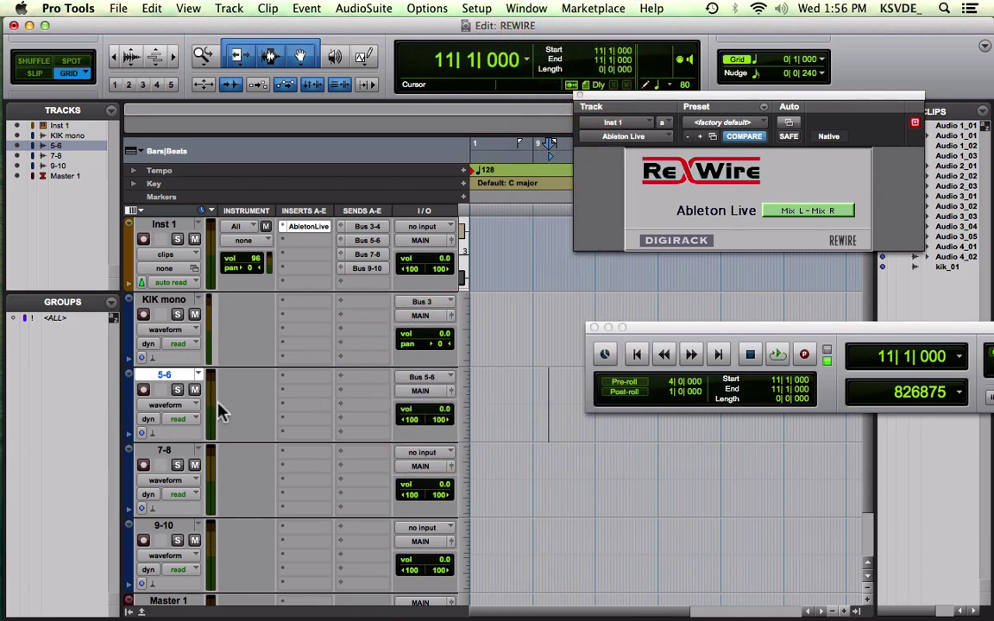
click(421, 452)
mouse_move(438, 491)
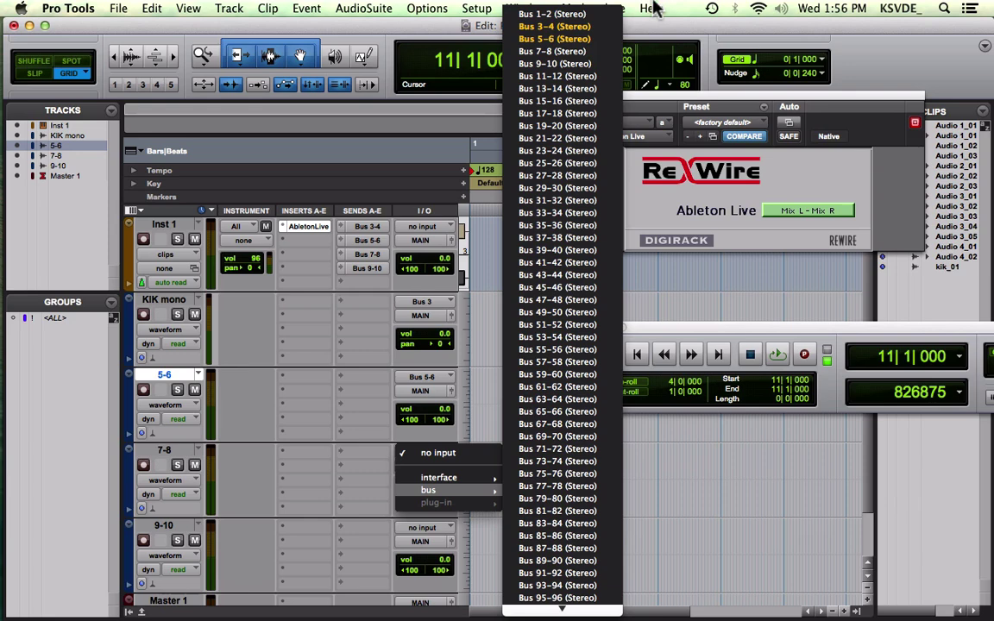
click(556, 50)
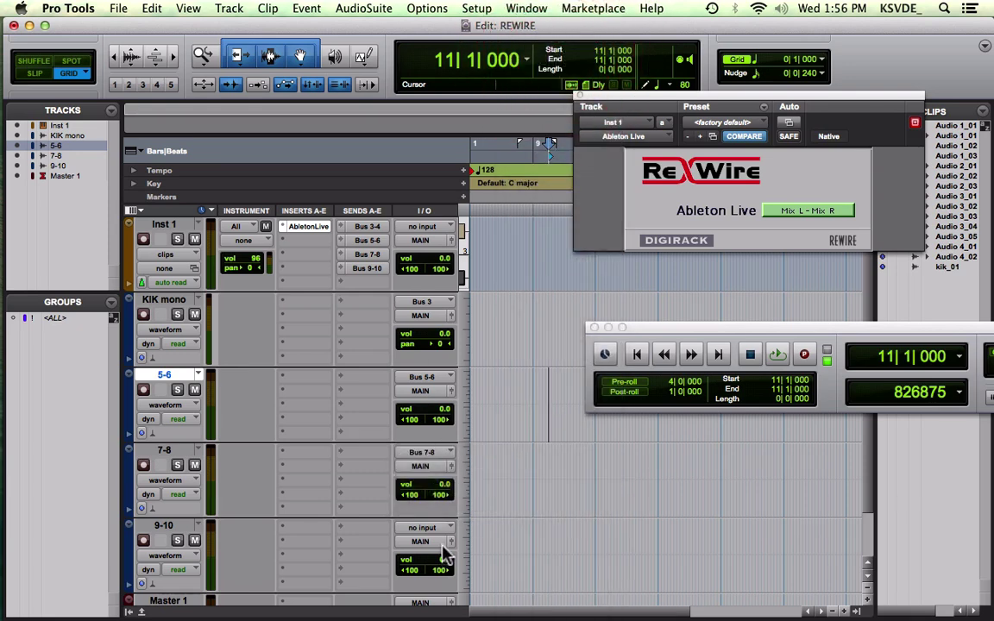
click(425, 527)
mouse_move(446, 570)
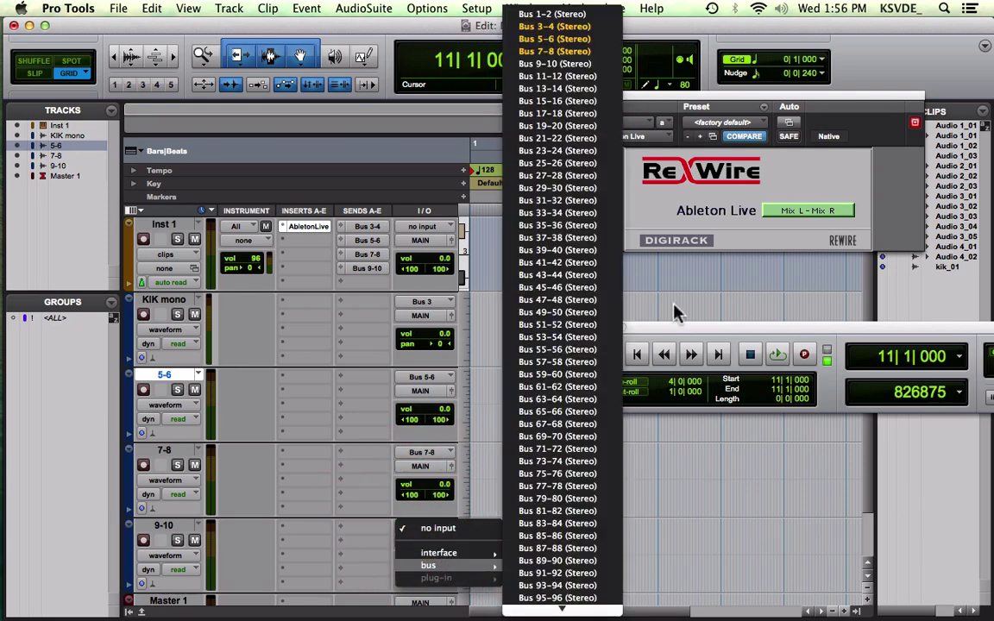
click(552, 63)
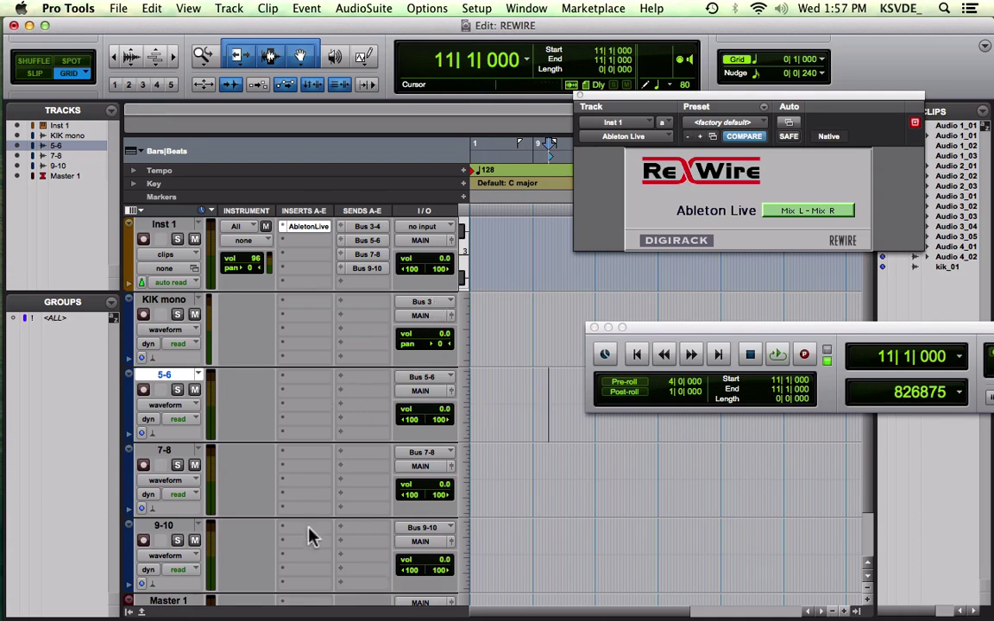
scroll(285, 416, down, 3)
scroll(286, 417, up, 3)
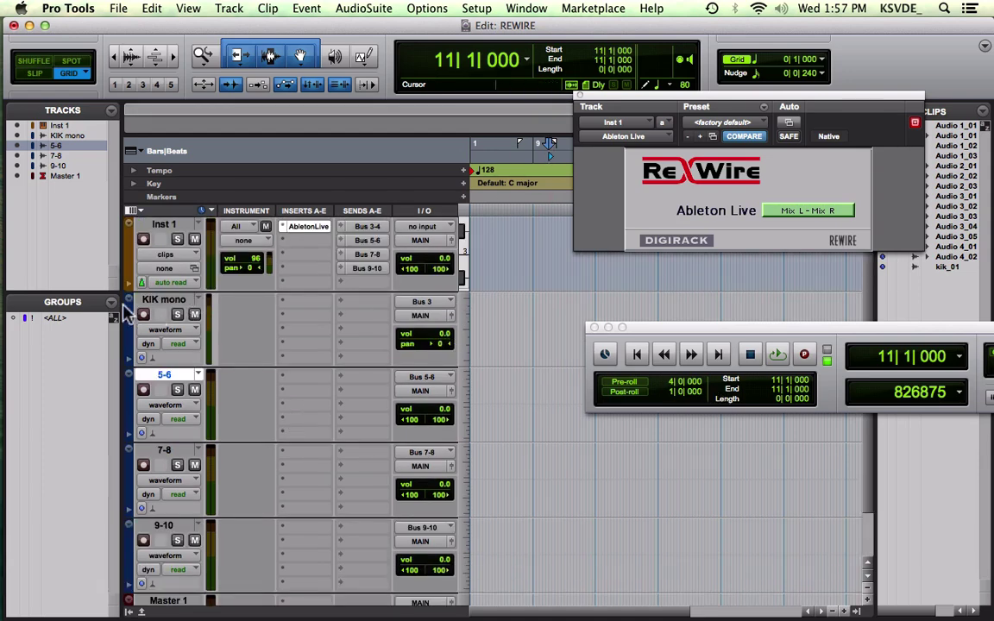
click(312, 227)
click(313, 227)
mouse_move(3, 240)
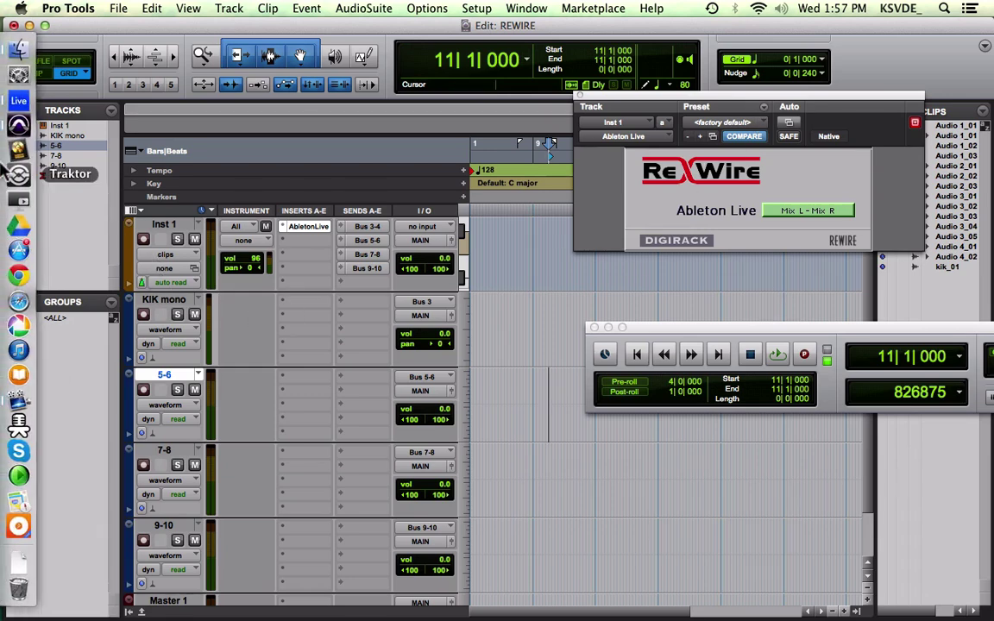
- In Live, route KIK, CLPZ, SAMP and TOMZ to ReWire Buses 3/4, 5/6, 7/8 and 9/10
click(19, 102)
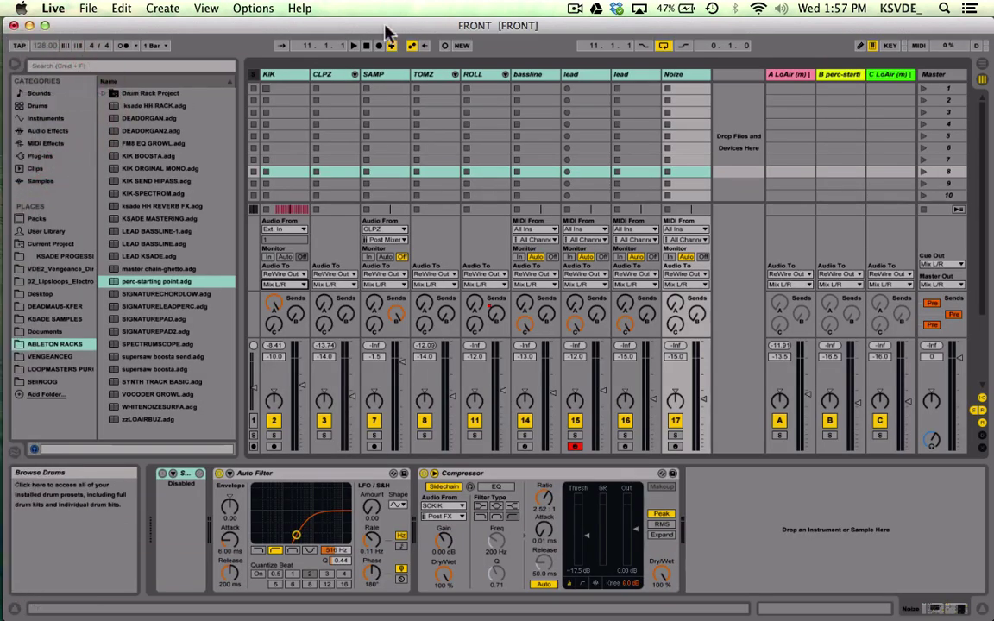
click(288, 74)
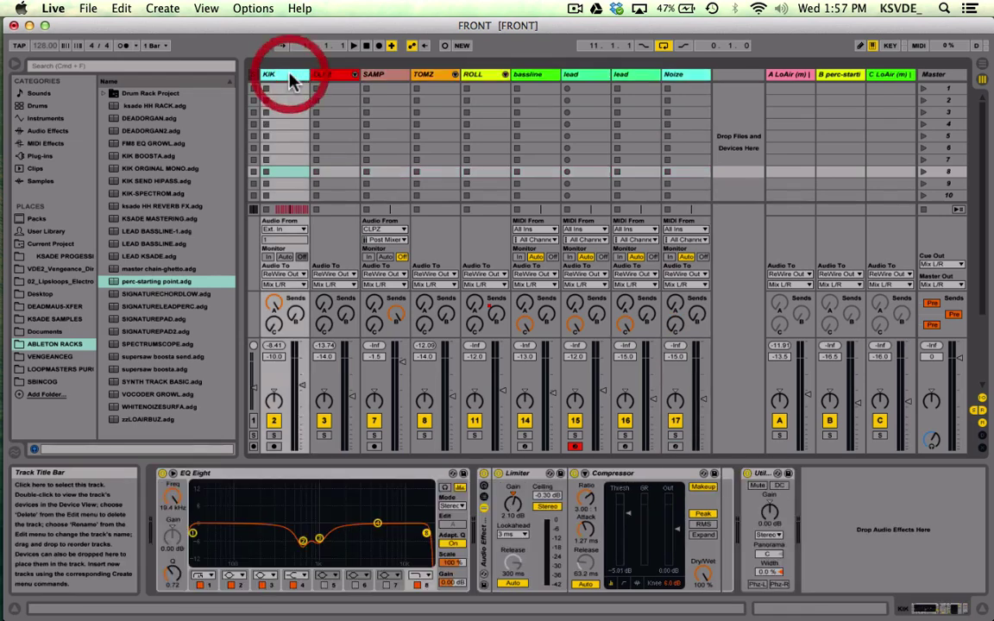
click(283, 285)
click(278, 305)
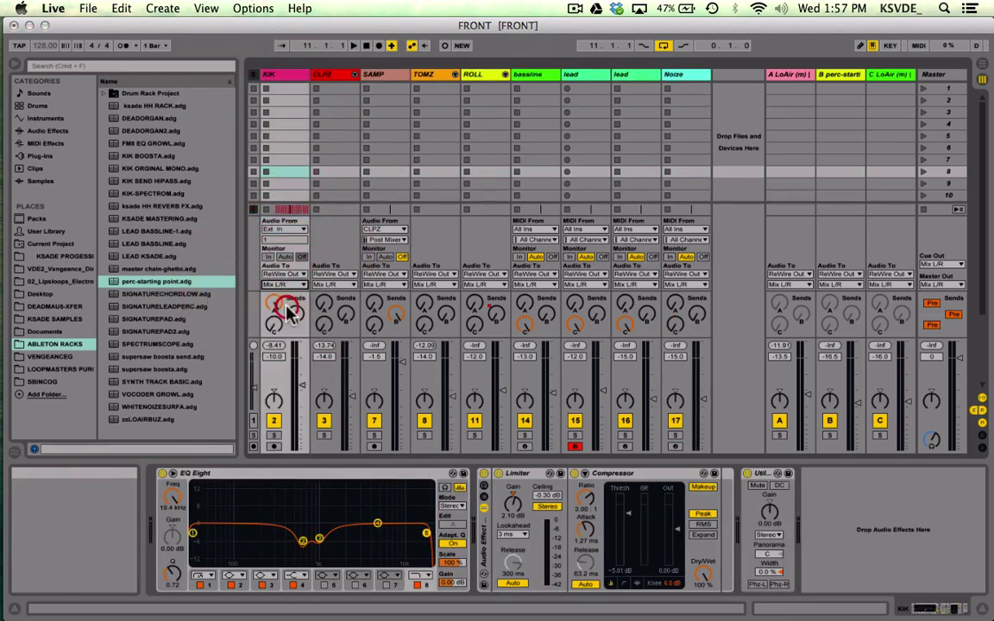
click(347, 288)
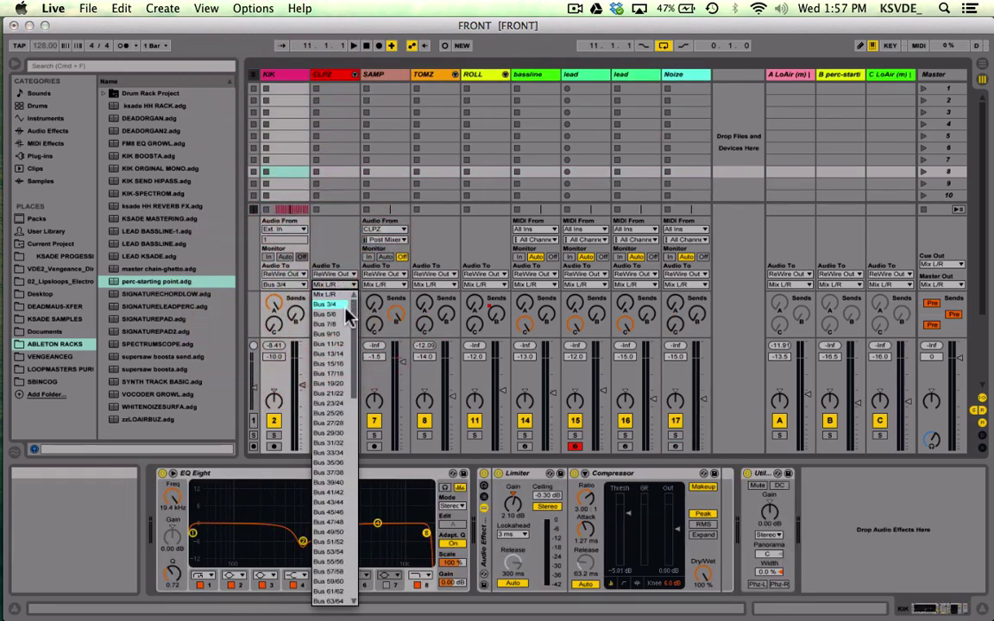
click(345, 314)
click(385, 285)
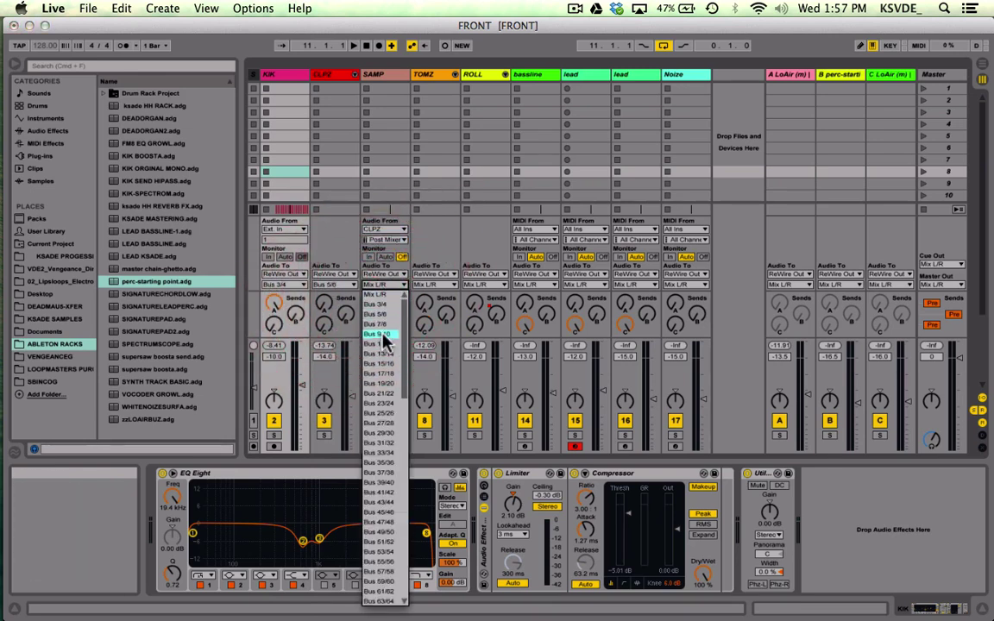
click(377, 324)
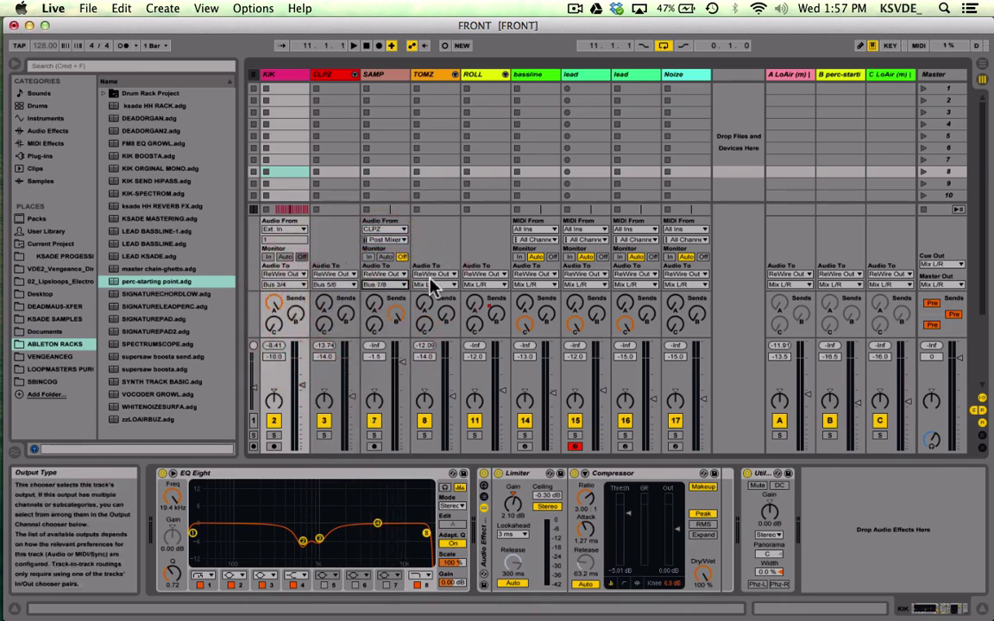
click(434, 285)
click(438, 339)
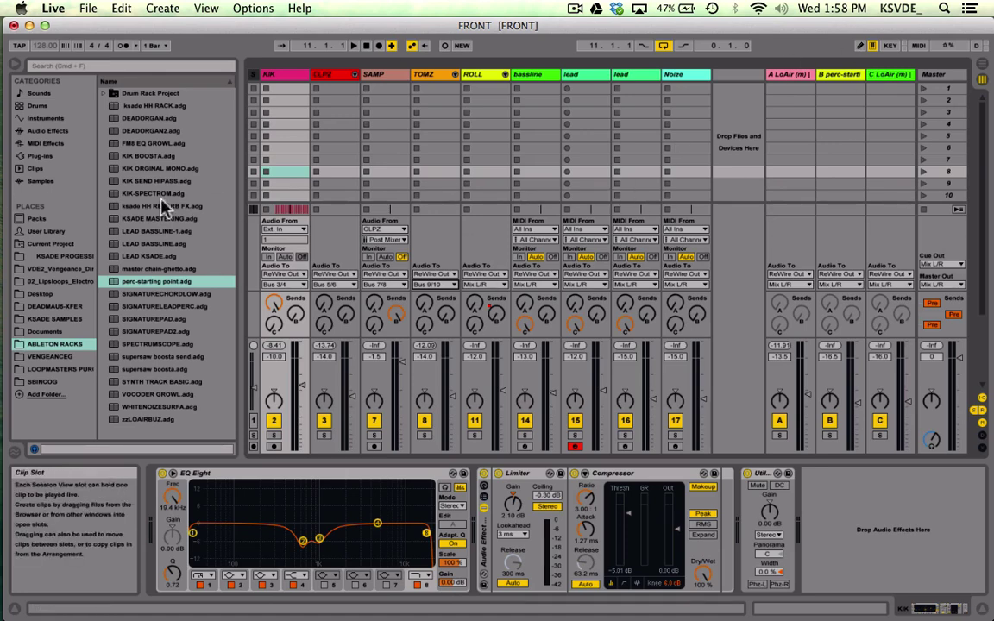
- Back in Pro Tools, route the ReWire plug-in output to Bus 03 - Bus 04
key(super+Tab)
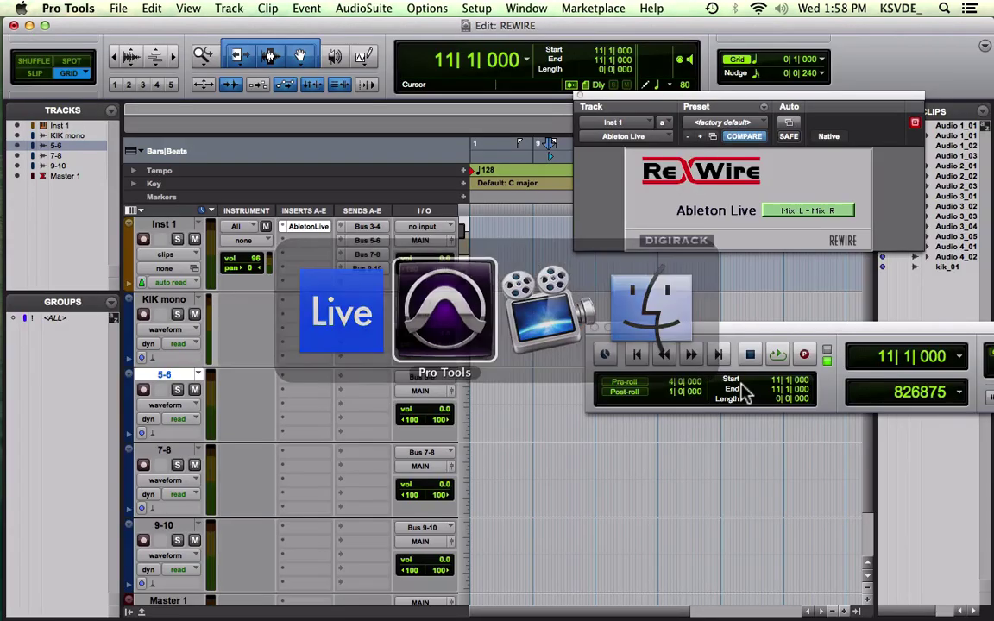
click(503, 376)
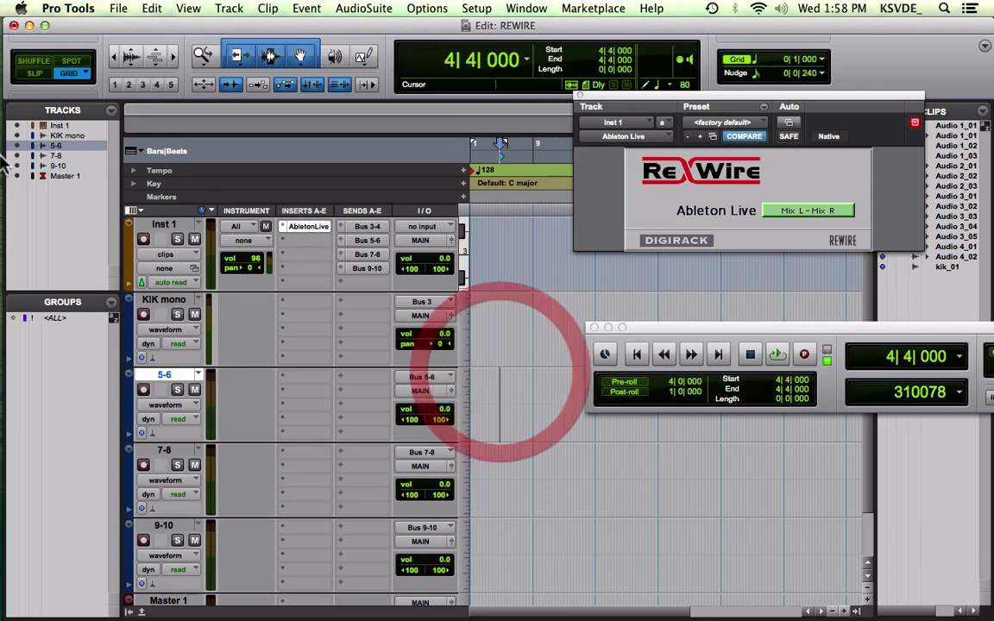
click(635, 353)
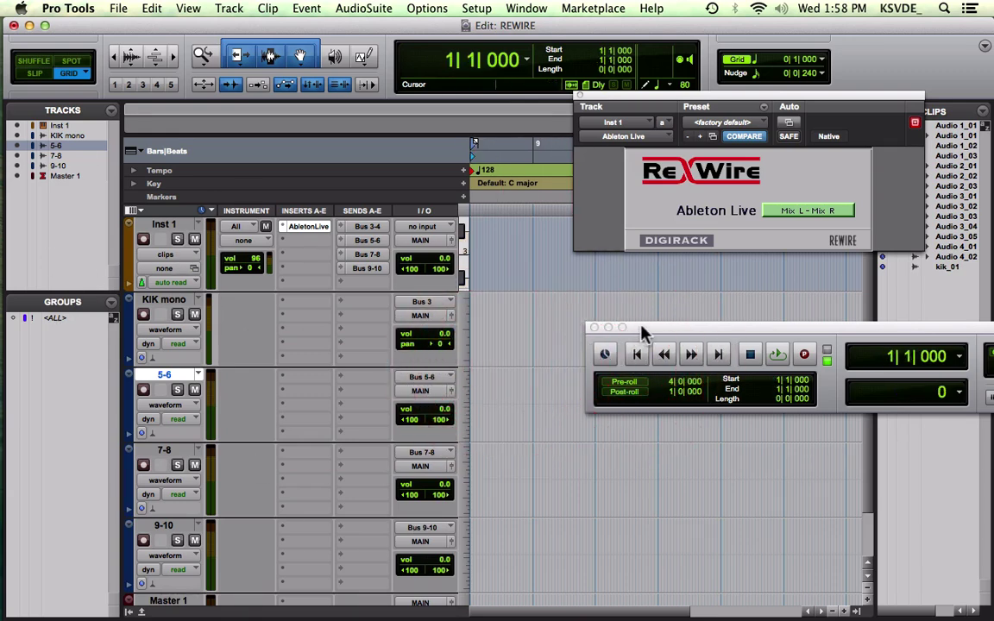
drag(643, 328, 526, 330)
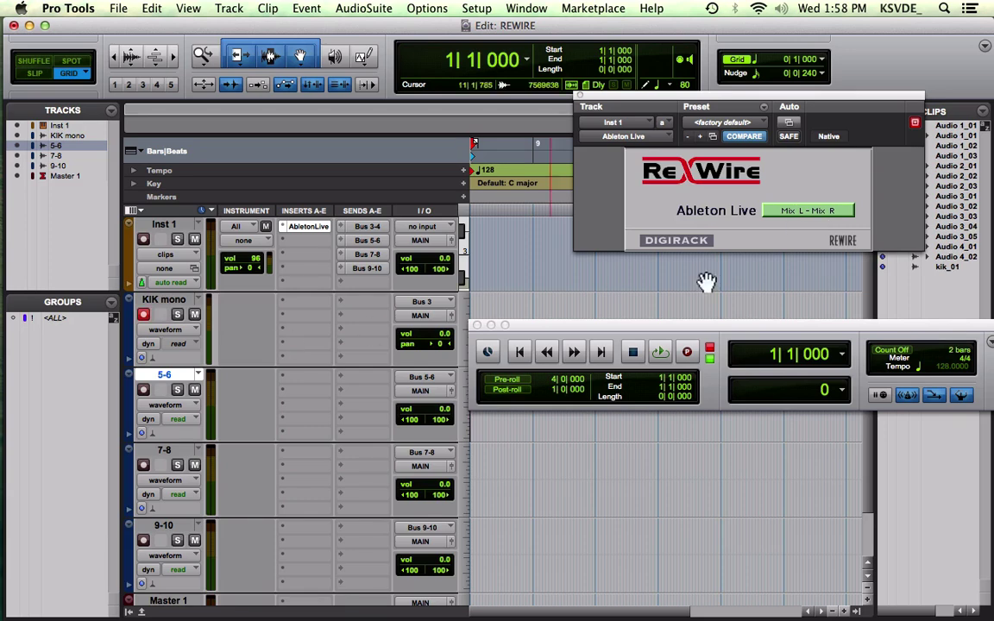
click(797, 212)
click(792, 219)
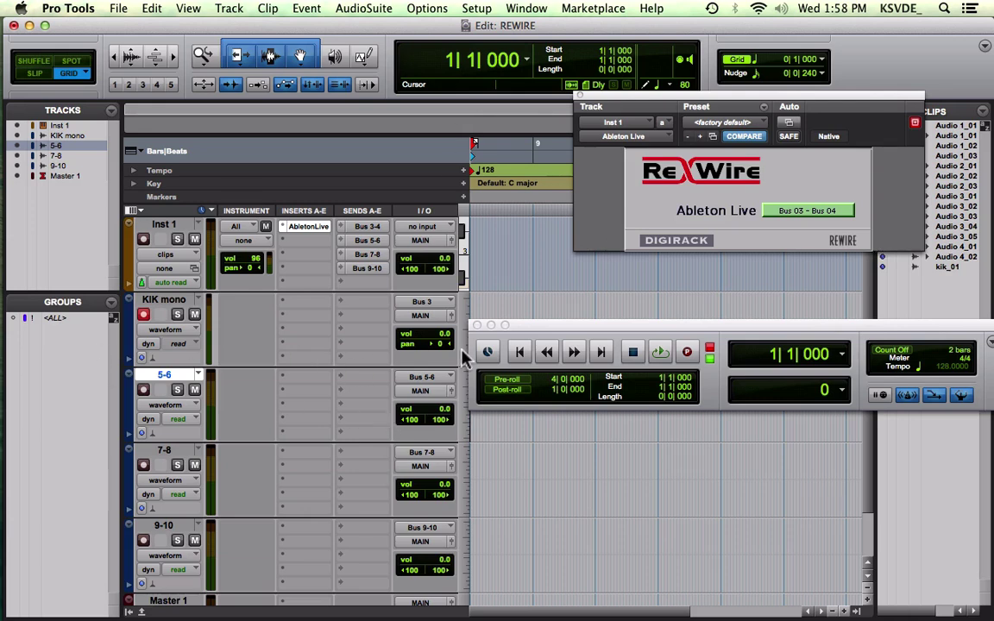
- Record from zero with KIK mono muted, then bring up Ableton Live's Arrangement view
drag(559, 325, 552, 402)
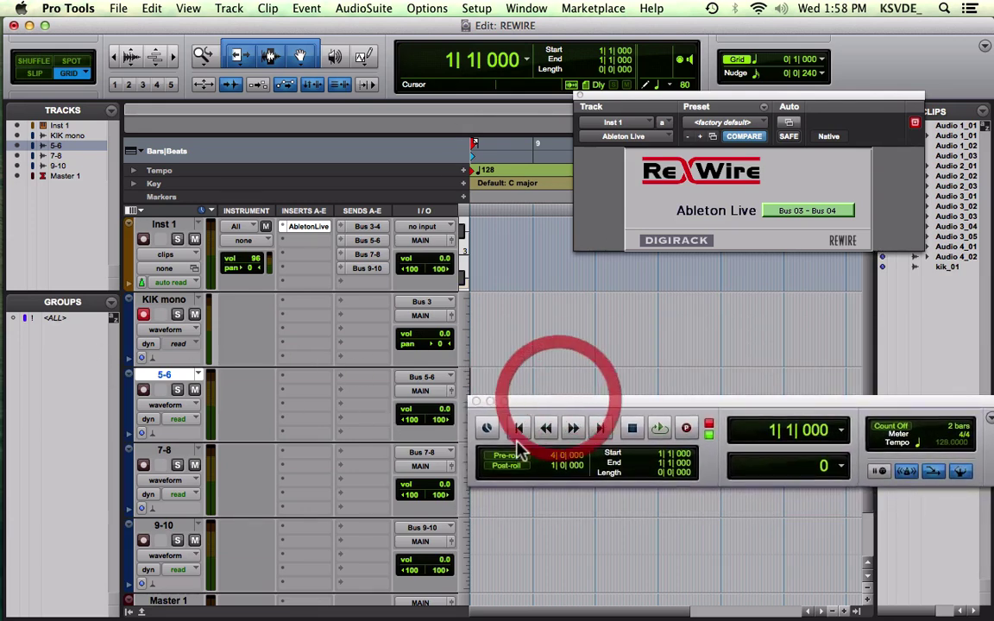
click(518, 427)
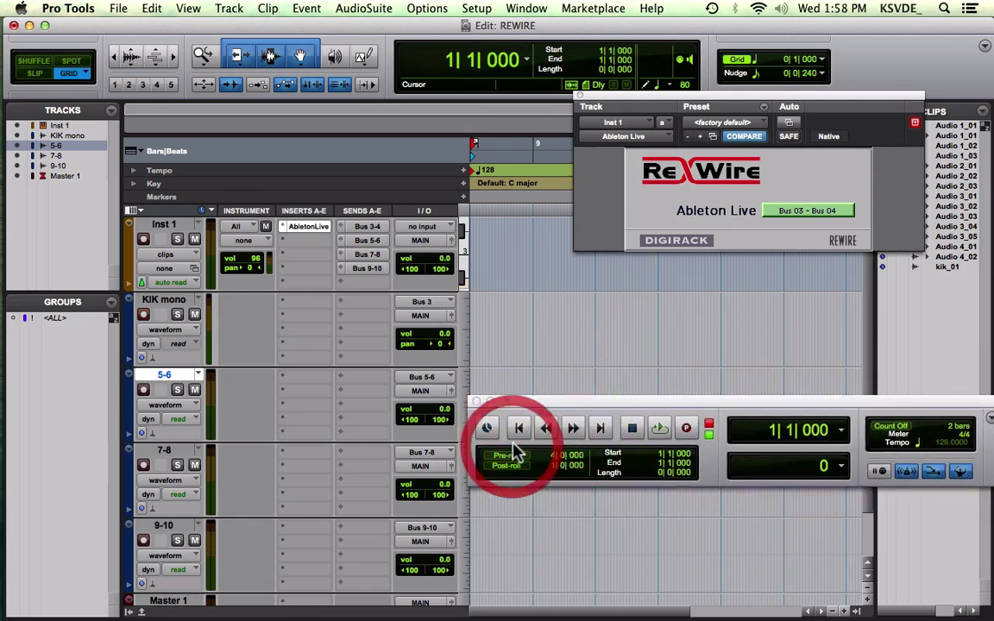
click(686, 429)
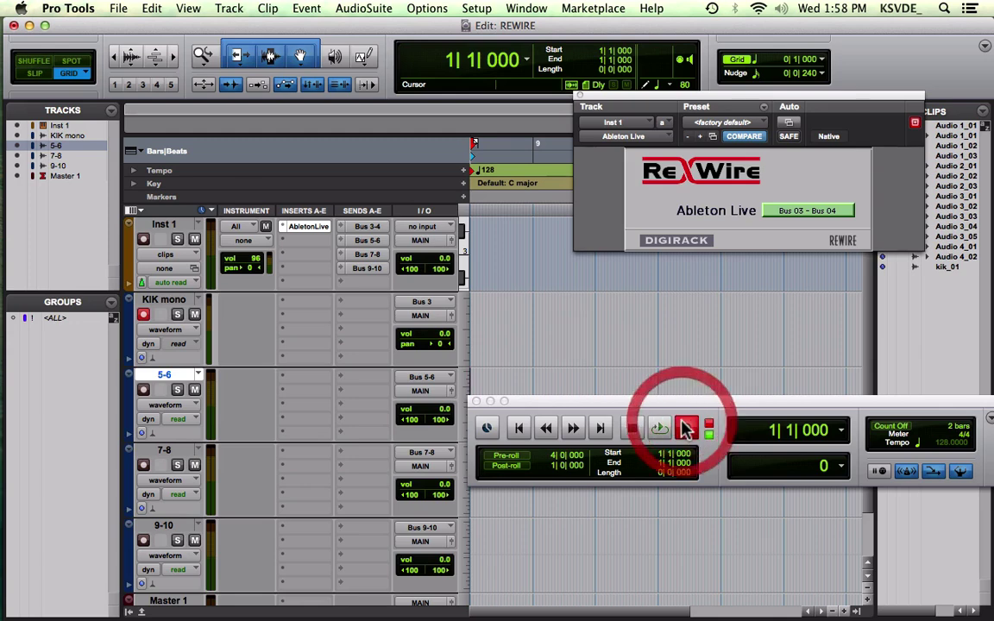
click(194, 314)
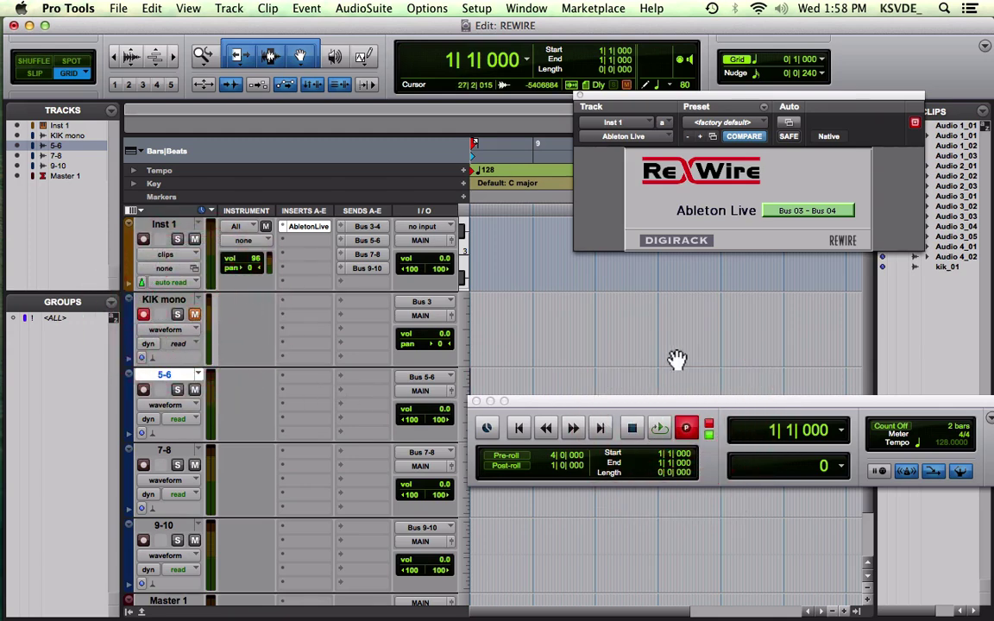
key(space)
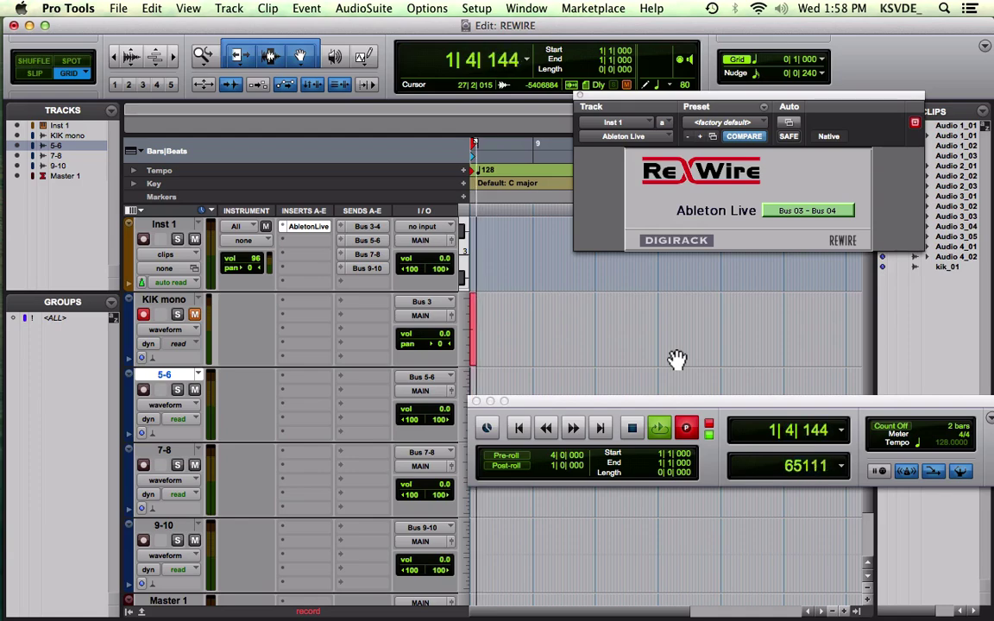
key(super+Tab)
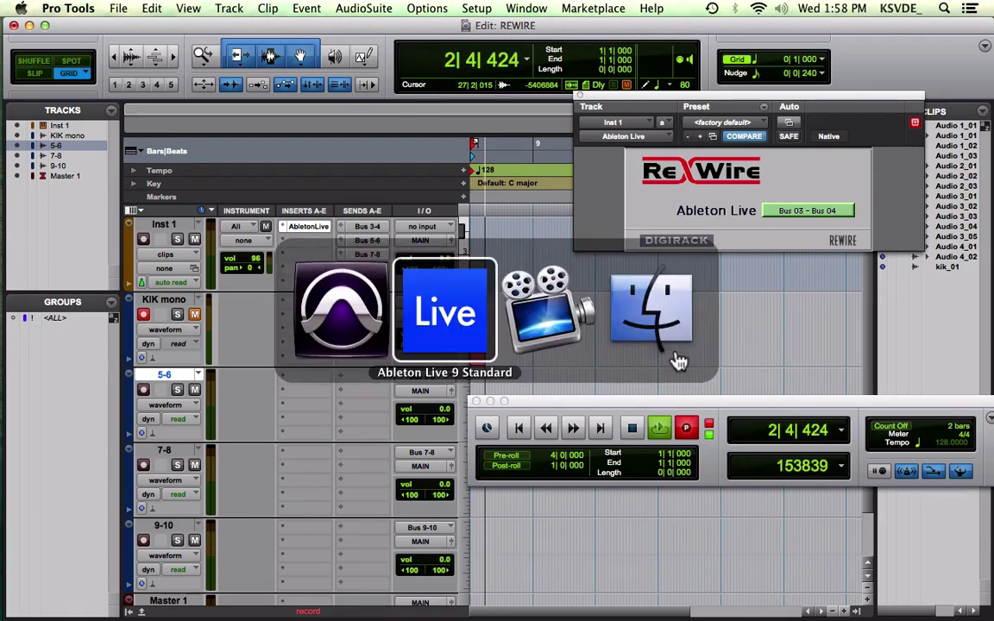
key(Tab)
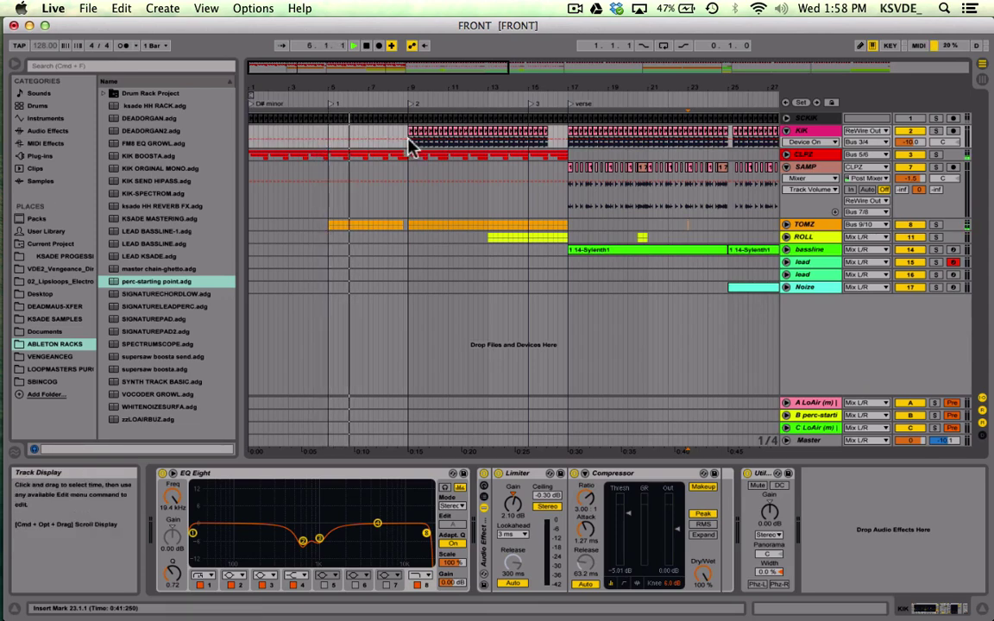
- Stop the kick take in Pro Tools, leaving clip KIK mono_01 on KIK mono
key(super+Tab)
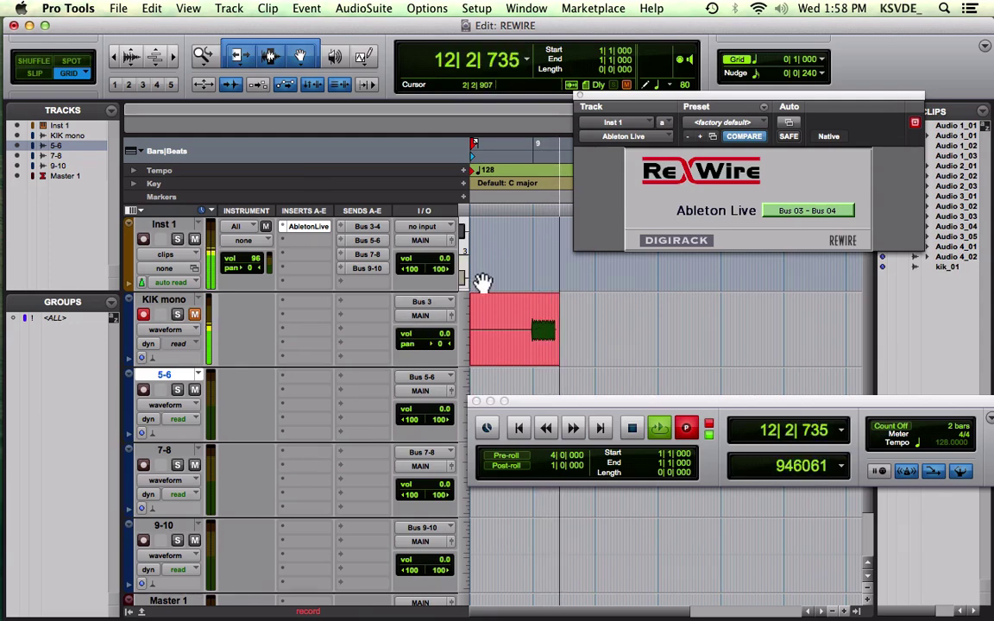
key(space)
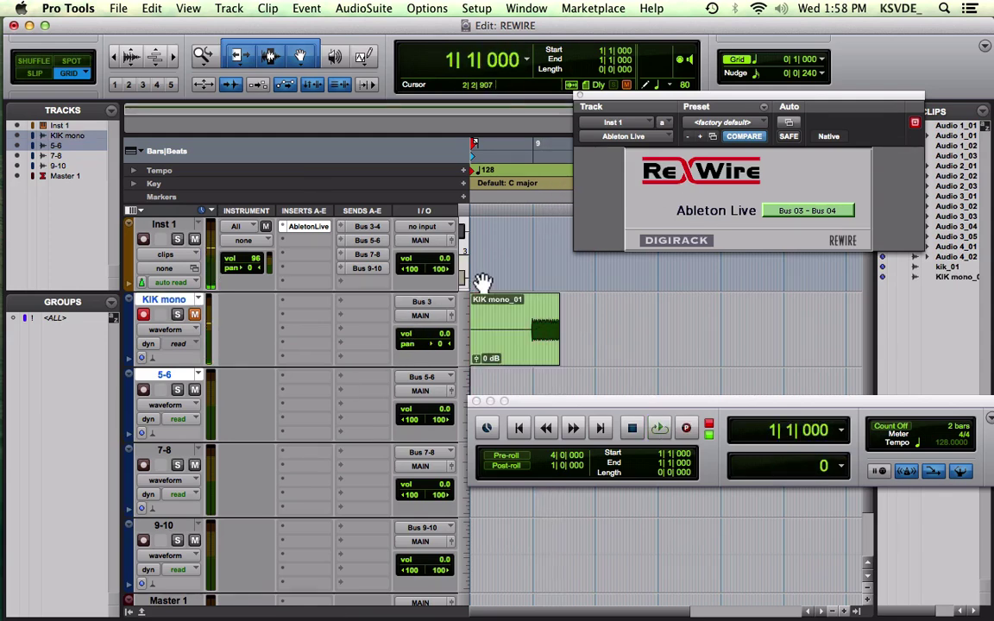
- Set the ReWire output to Bus 05 - Bus 06, record-arm 5-6 and disarm KIK mono
click(835, 215)
click(831, 231)
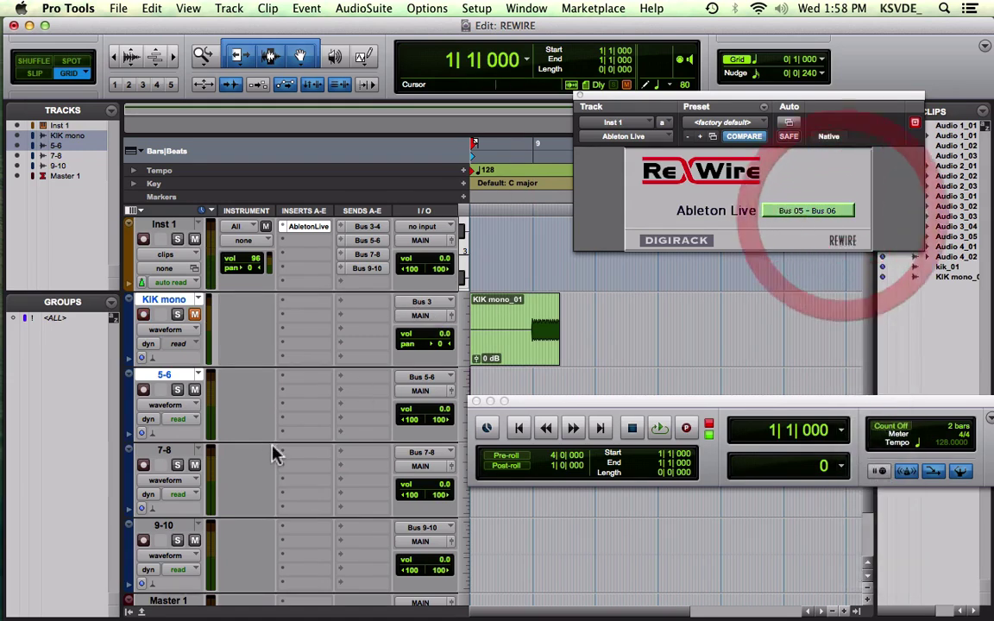
click(142, 389)
click(143, 313)
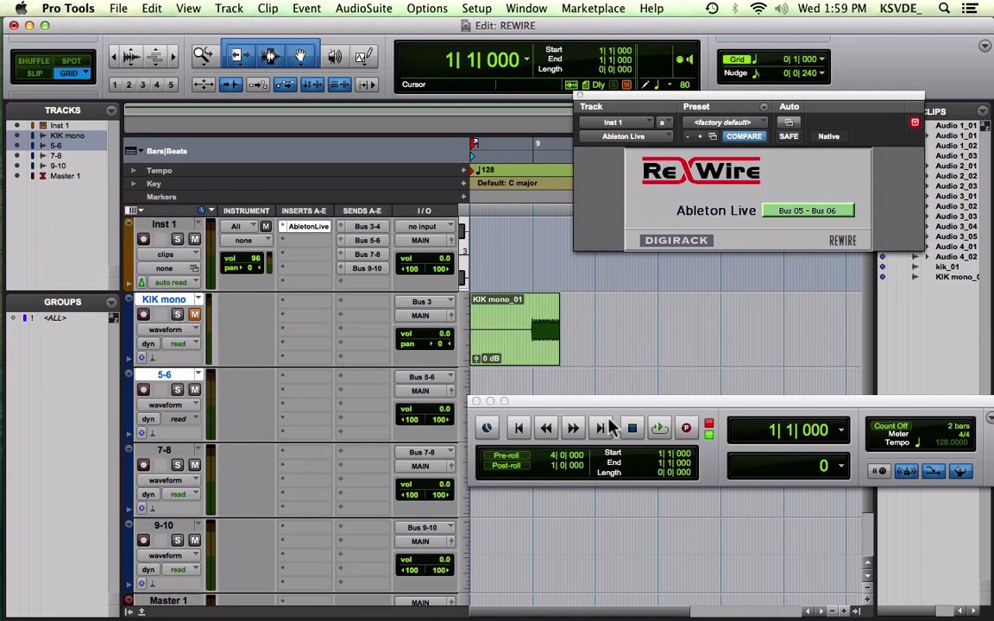
- Record the 5-6 take from the session start, unmute KIK mono, then stop
drag(603, 407, 638, 398)
click(553, 420)
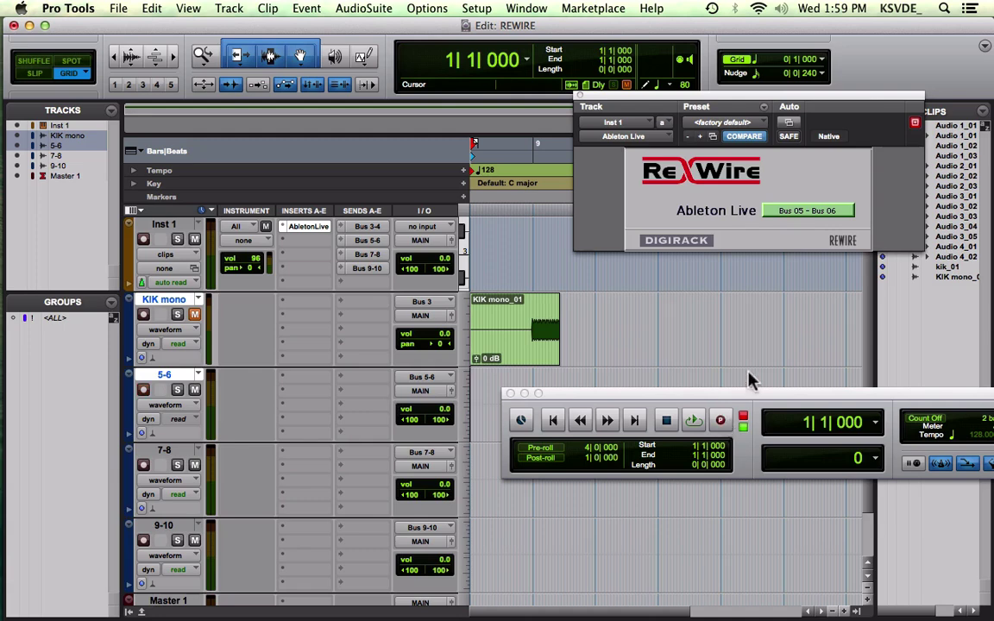
click(729, 421)
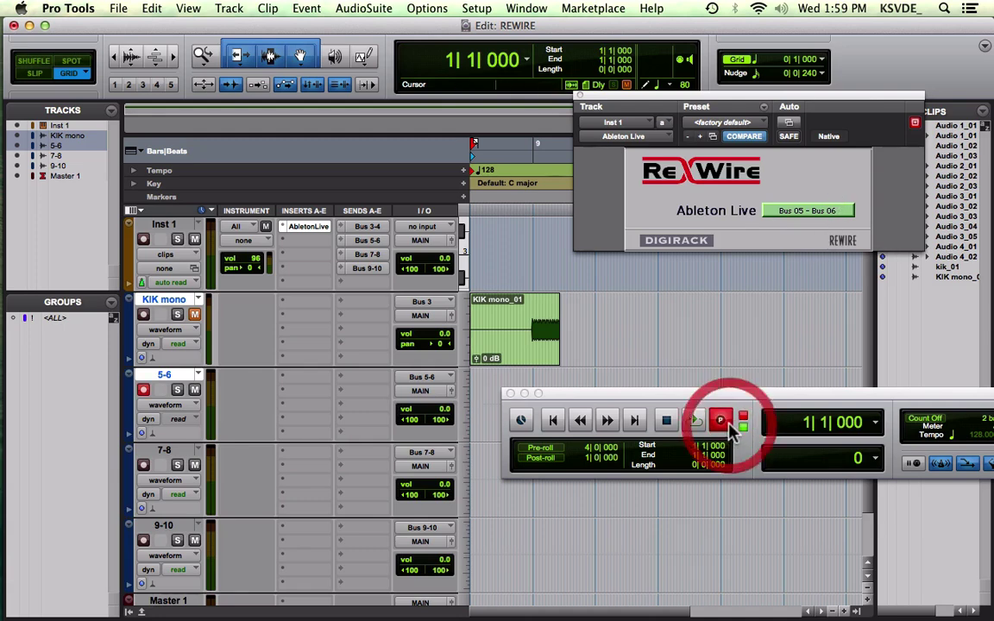
key(space)
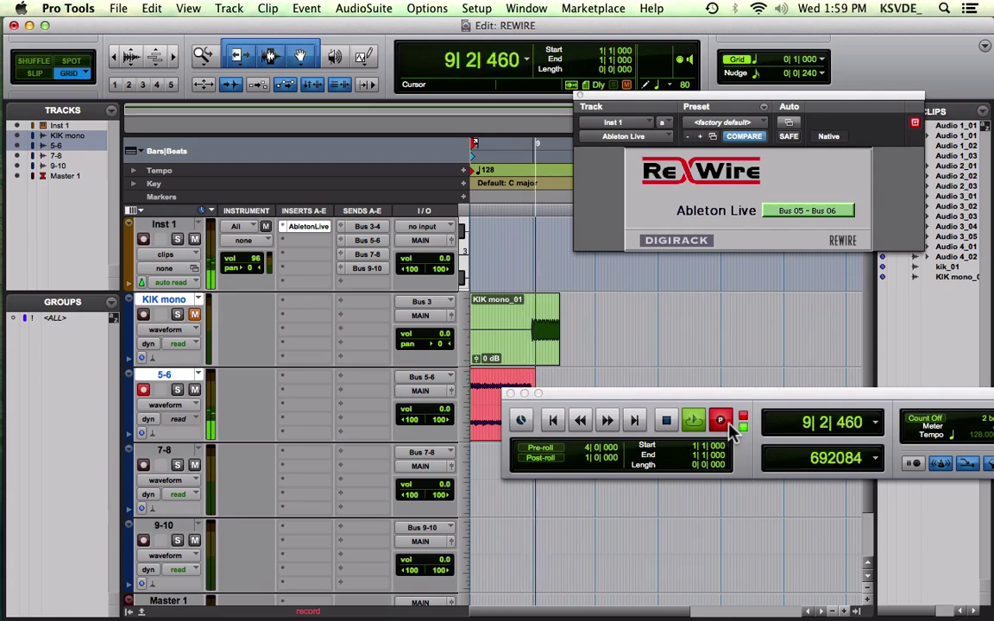
click(195, 316)
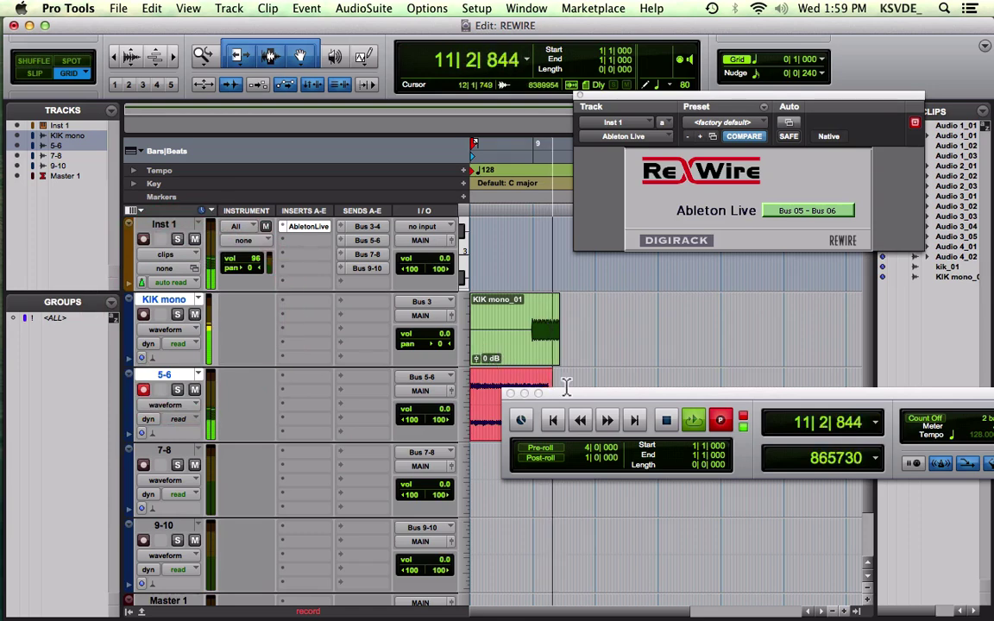
drag(565, 390, 604, 425)
key(space)
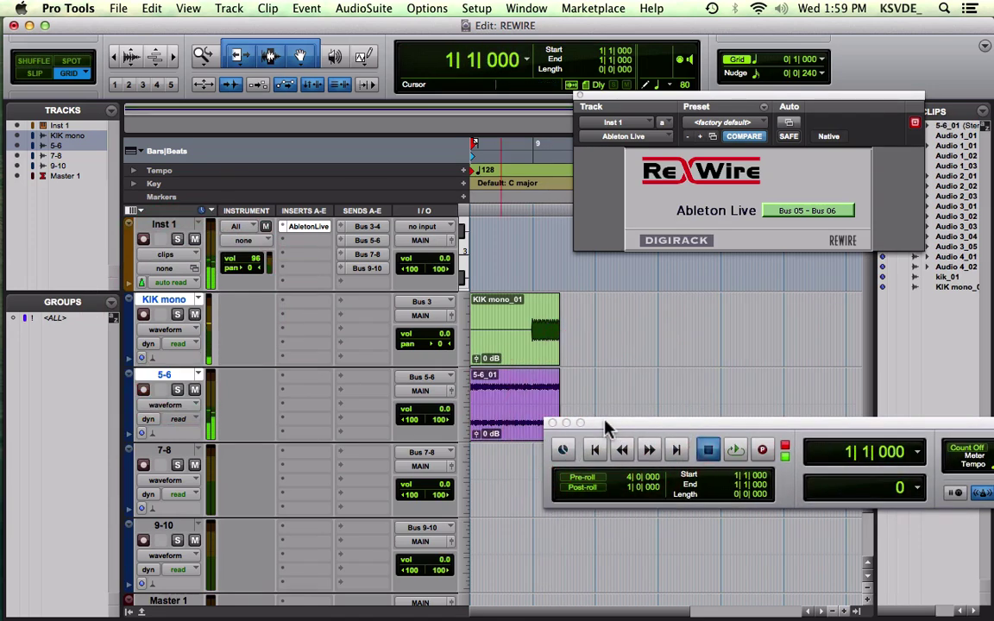
- Swap record-arm from 5-6 to 9-10 and set the ReWire output to Bus 09 - Bus 10
click(143, 466)
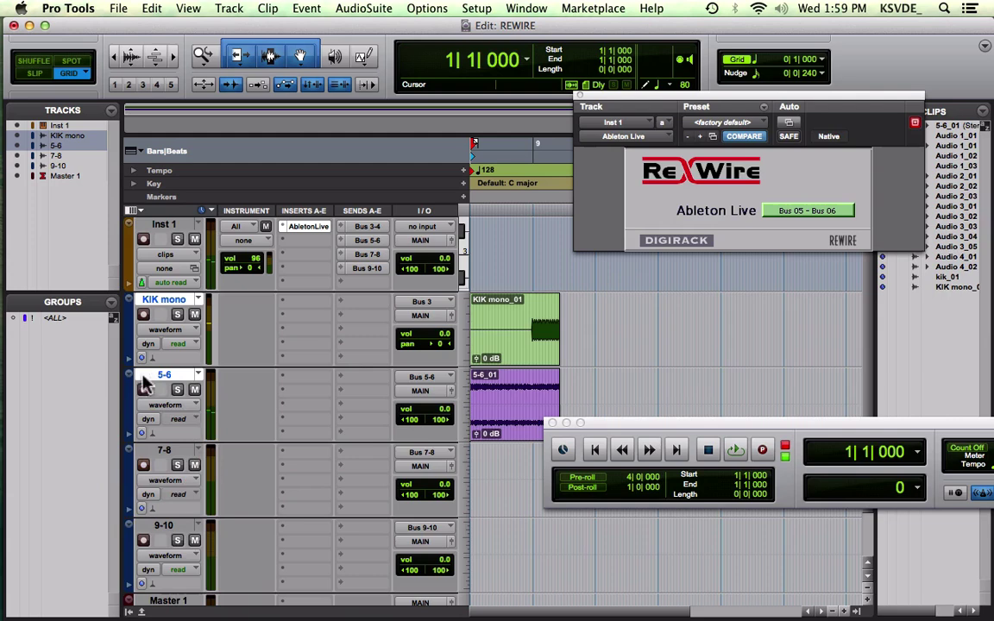
click(143, 466)
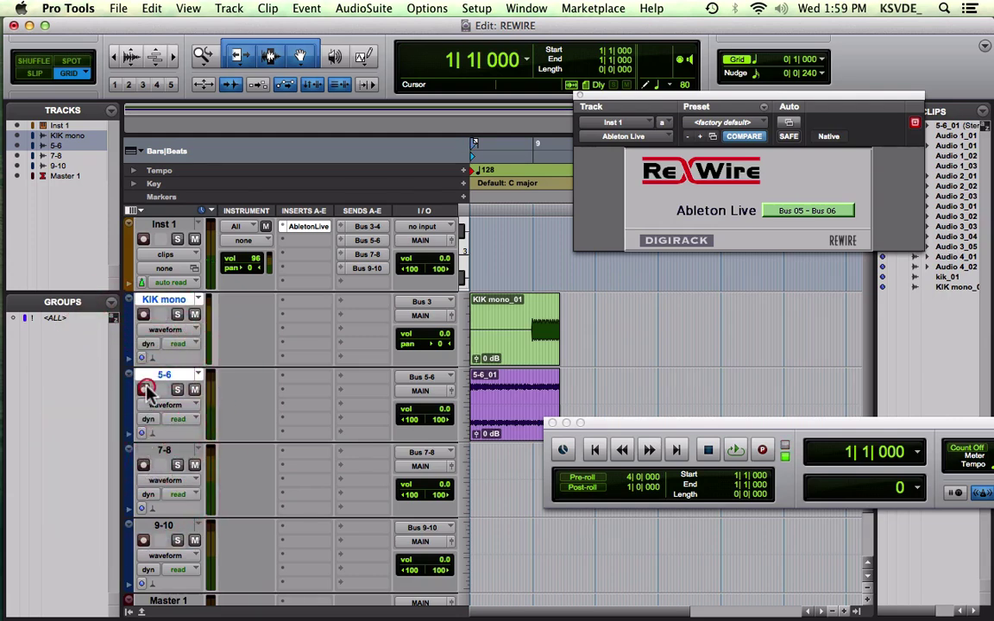
scroll(145, 449, down, 2)
click(143, 477)
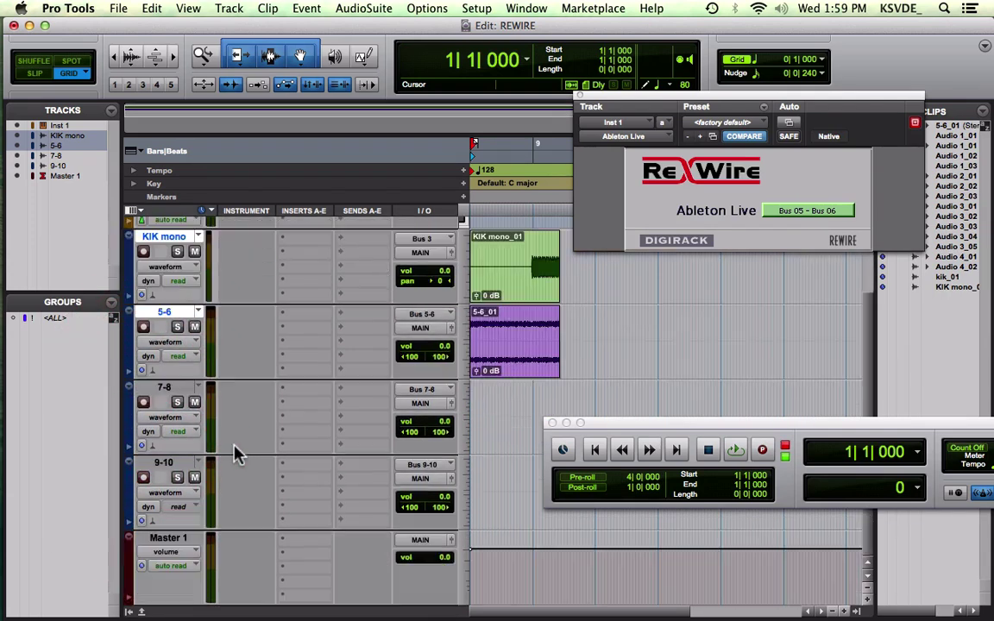
scroll(238, 457, up, 2)
click(807, 210)
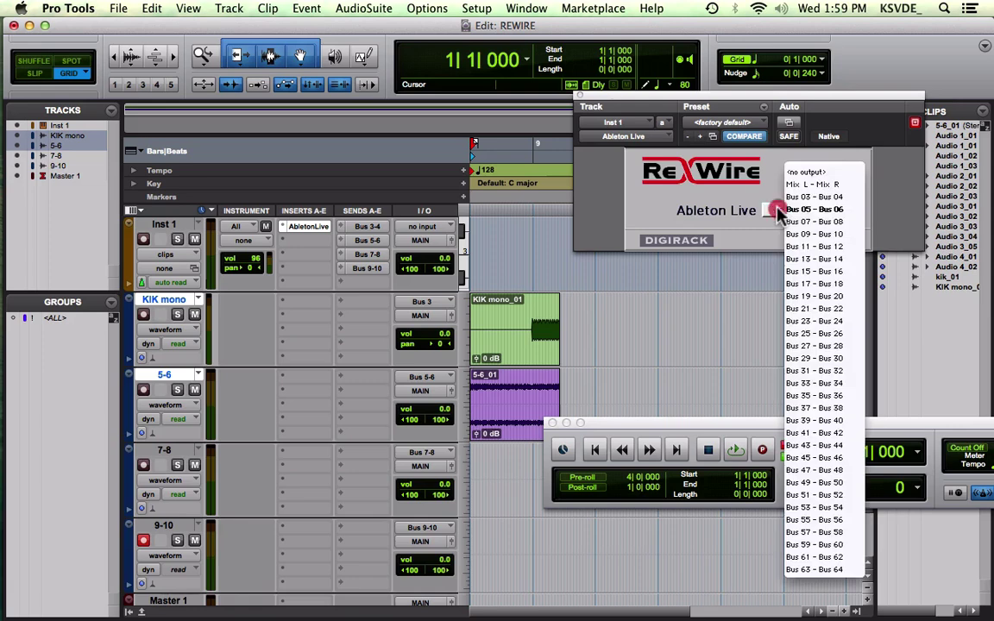
click(828, 234)
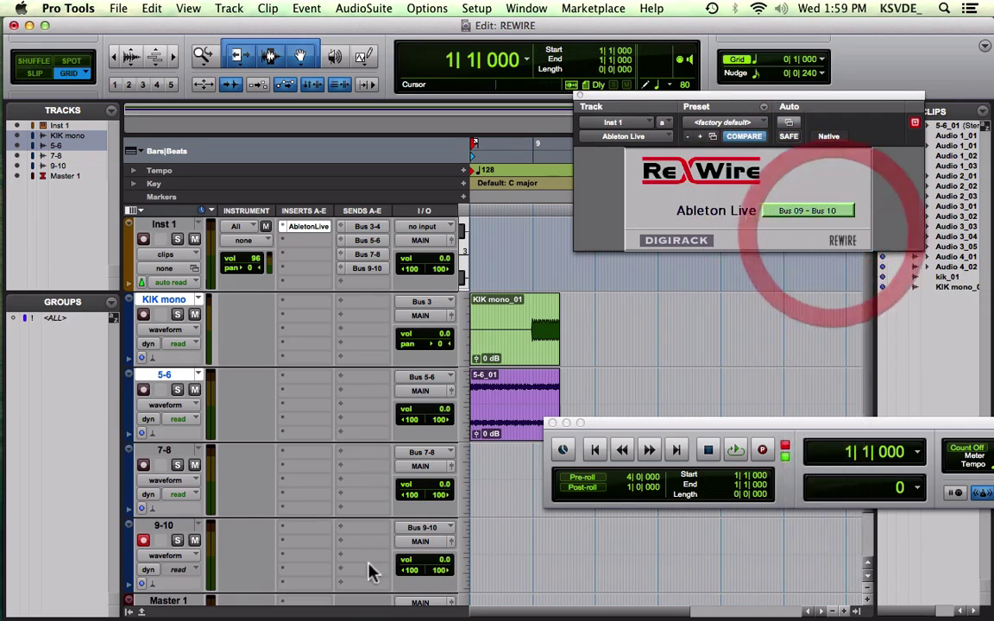
- Record the 9-10 take and stop, creating clip 9-10_01
click(764, 451)
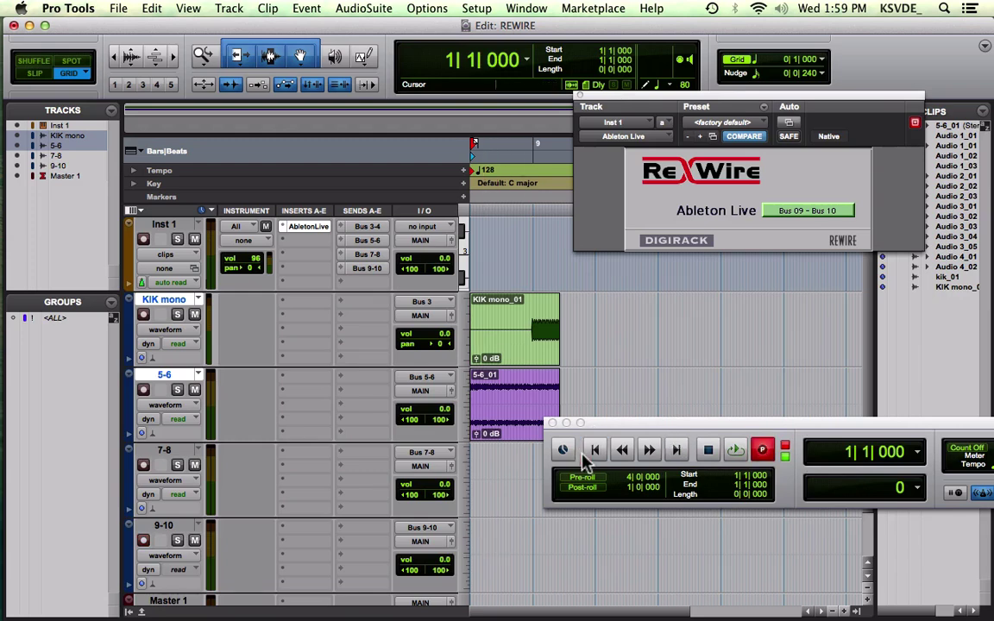
click(735, 450)
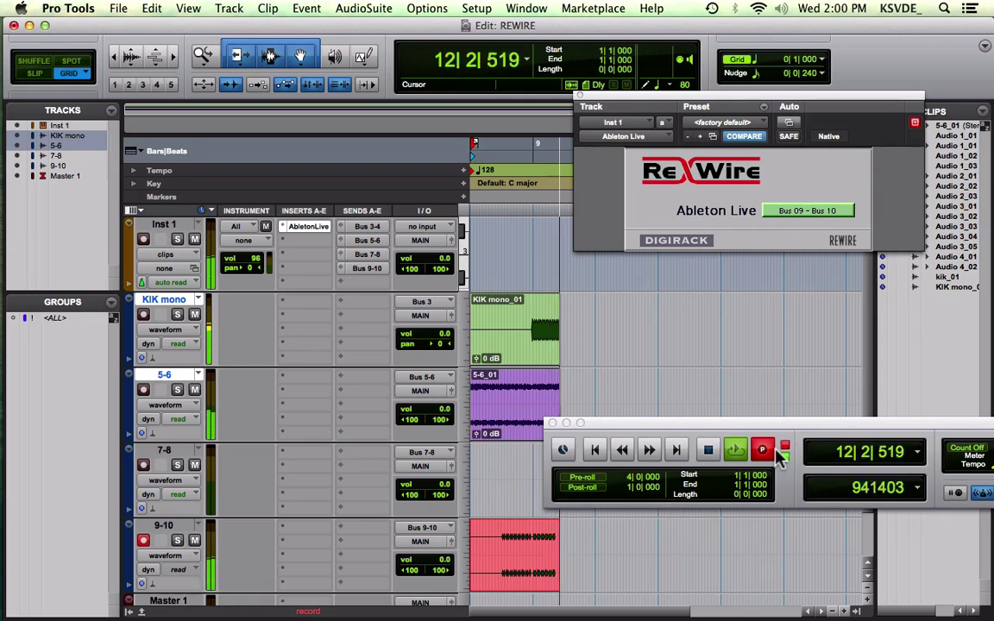
key(space)
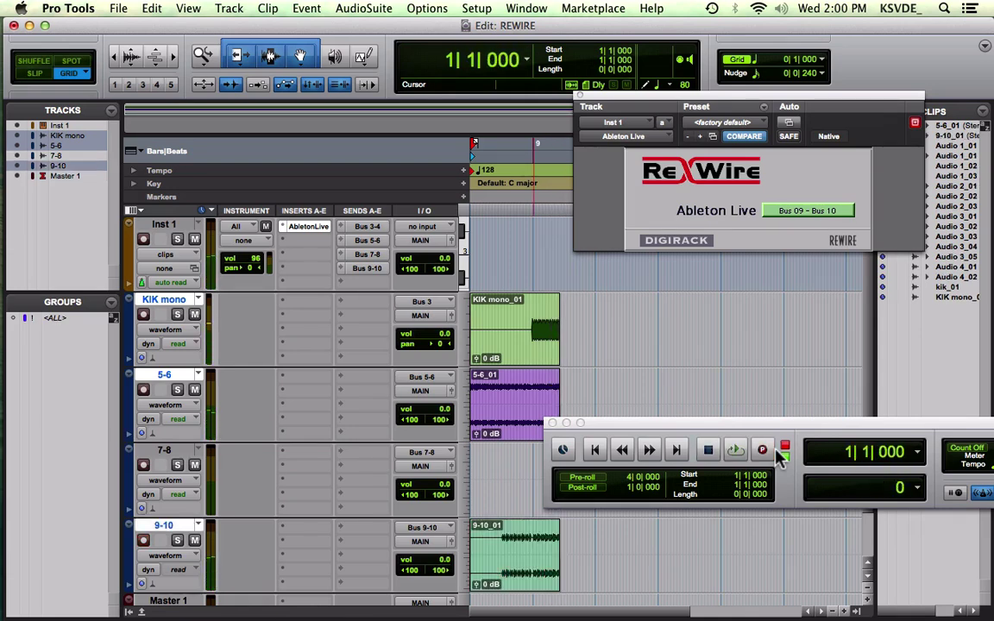